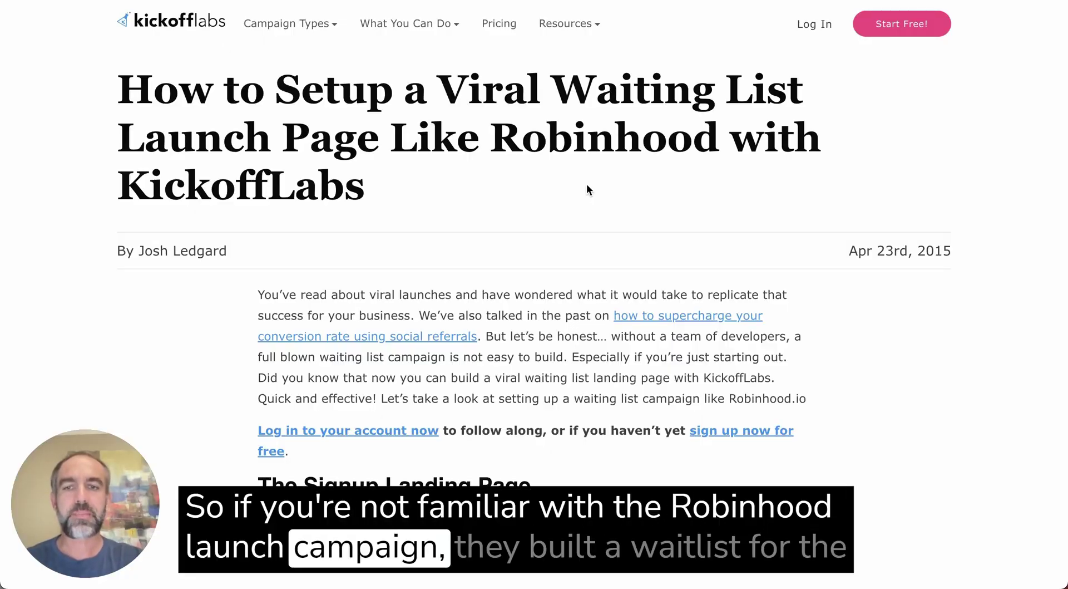
Browse the KickoffLabs homepage, open the Start Free! signup form, then close it
{"action": "scroll", "coordinate": [587, 186], "scroll_direction": "down", "scroll_amount": 2}
{"action": "scroll", "coordinate": [586, 186], "scroll_direction": "down", "scroll_amount": 6}
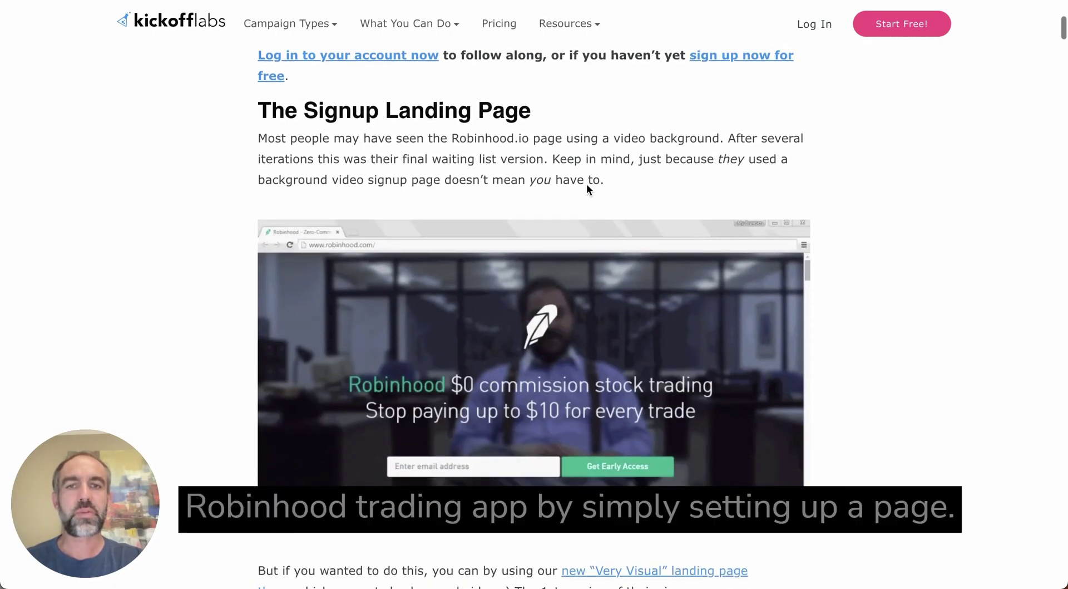
{"action": "scroll", "coordinate": [586, 190], "scroll_direction": "down", "scroll_amount": 1}
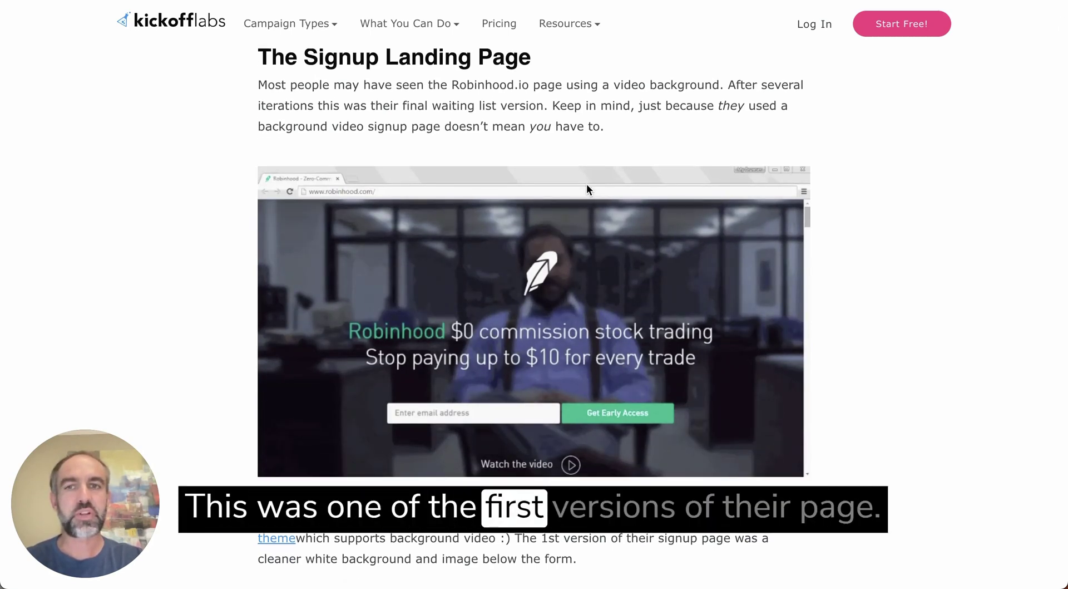
{"action": "scroll", "coordinate": [526, 353], "scroll_direction": "down", "scroll_amount": 7}
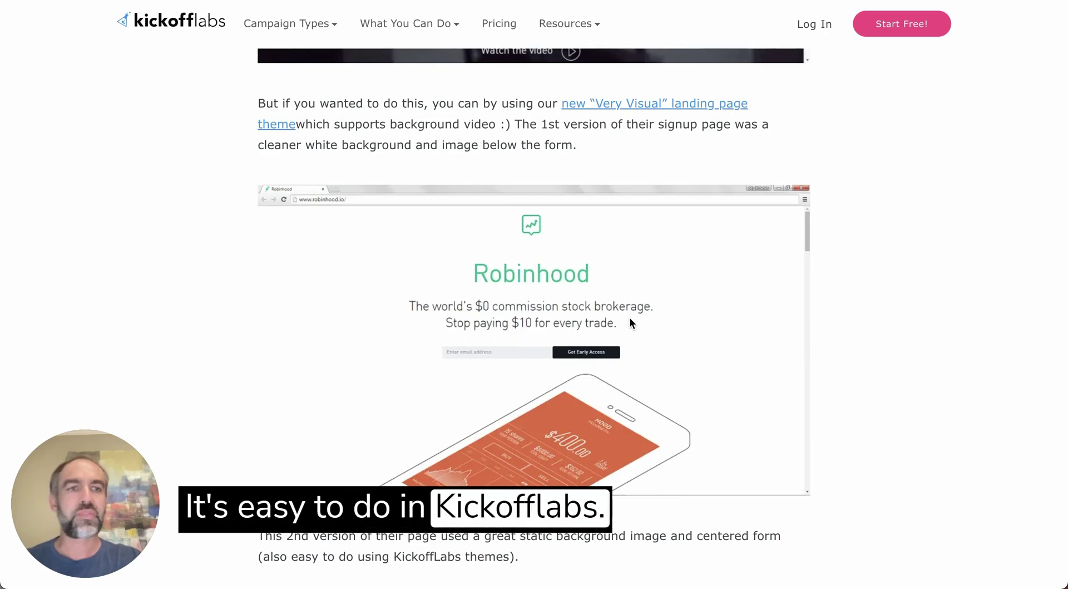
{"action": "scroll", "coordinate": [630, 322], "scroll_direction": "up", "scroll_amount": 3}
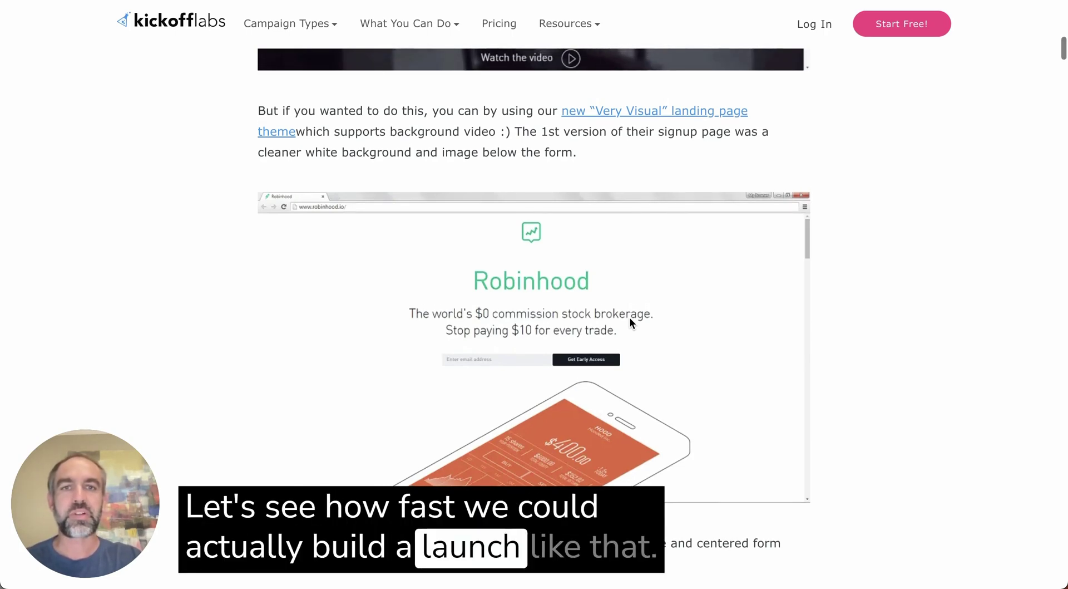
{"action": "scroll", "coordinate": [630, 321], "scroll_direction": "up", "scroll_amount": 10}
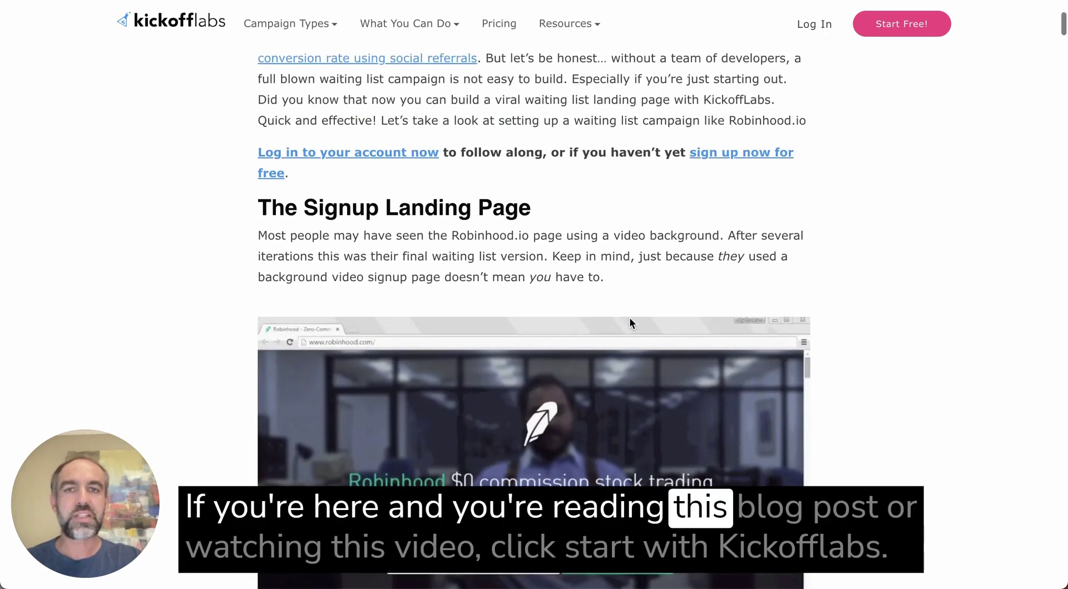
{"action": "left_click", "coordinate": [905, 22]}
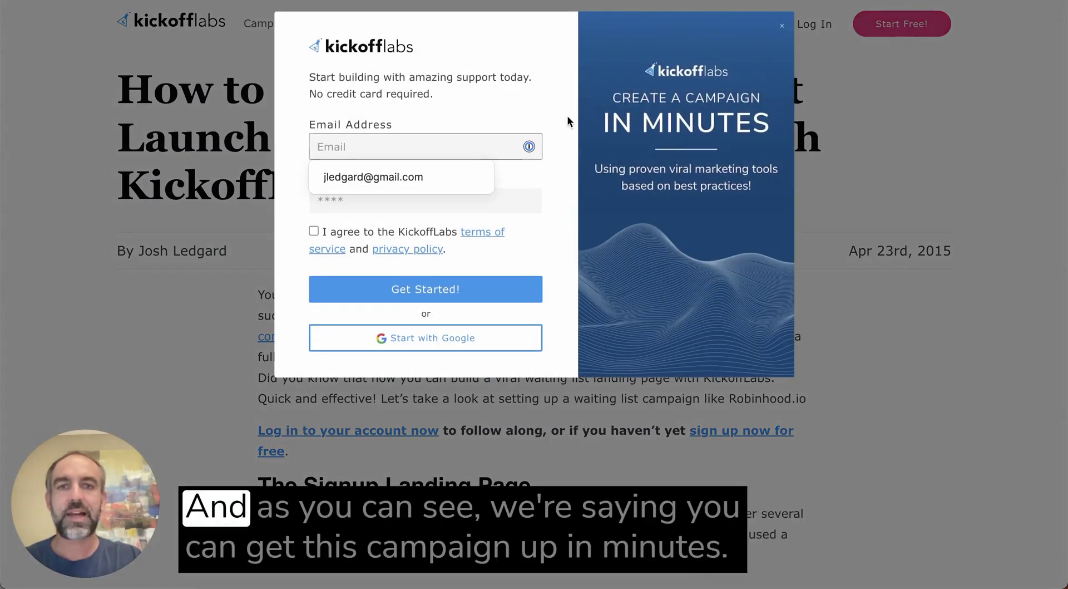
{"action": "left_click", "coordinate": [465, 82]}
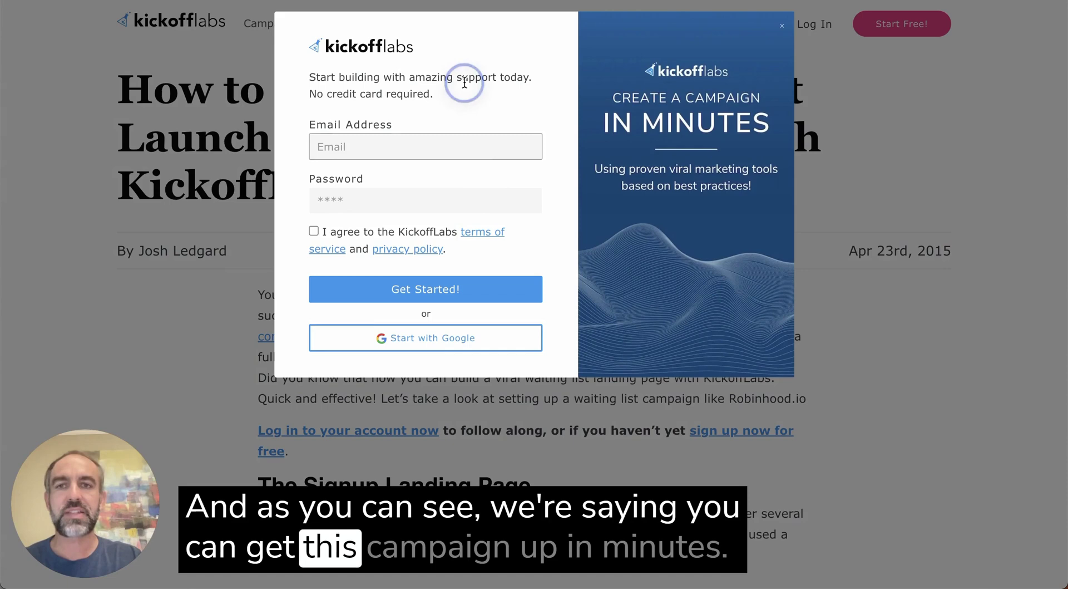
{"action": "left_click", "coordinate": [785, 26]}
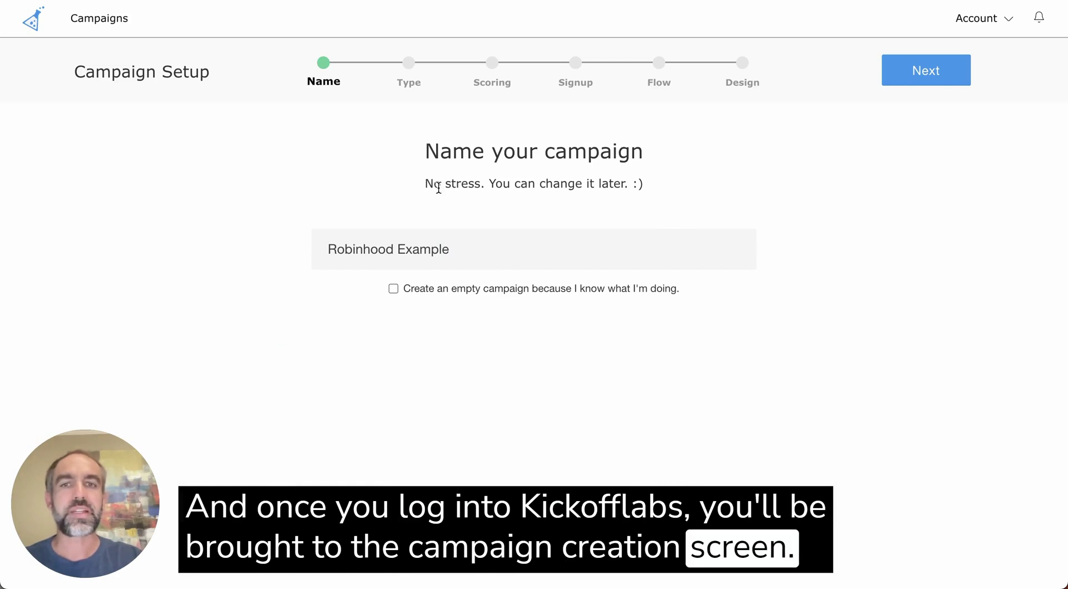
Continue to the campaign type and choose Prelaunch Waitlist
{"action": "left_click", "coordinate": [923, 71]}
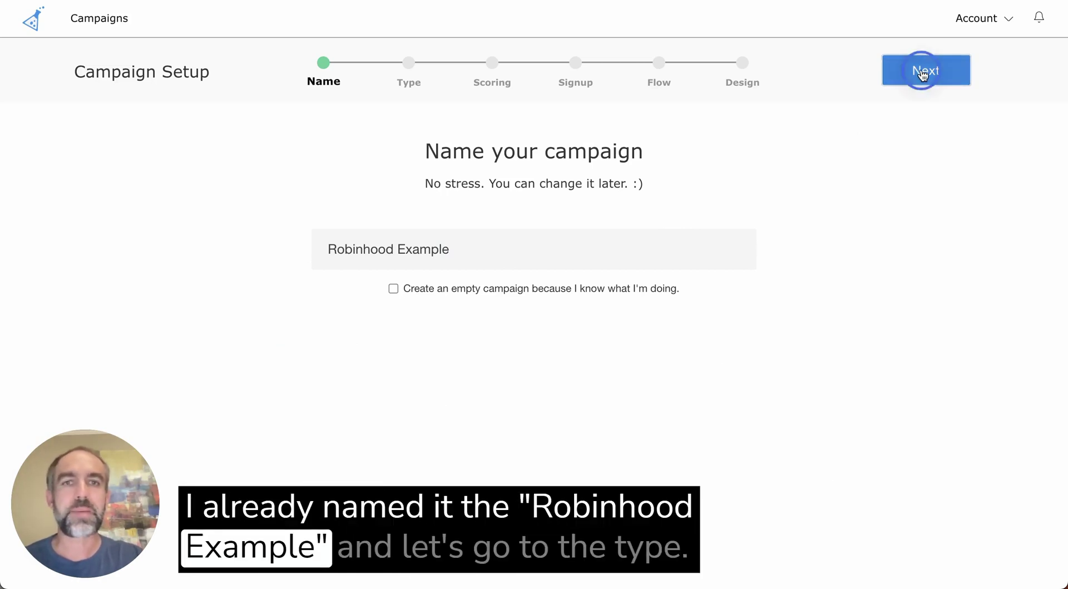
{"action": "scroll", "coordinate": [721, 171], "scroll_direction": "down", "scroll_amount": 3}
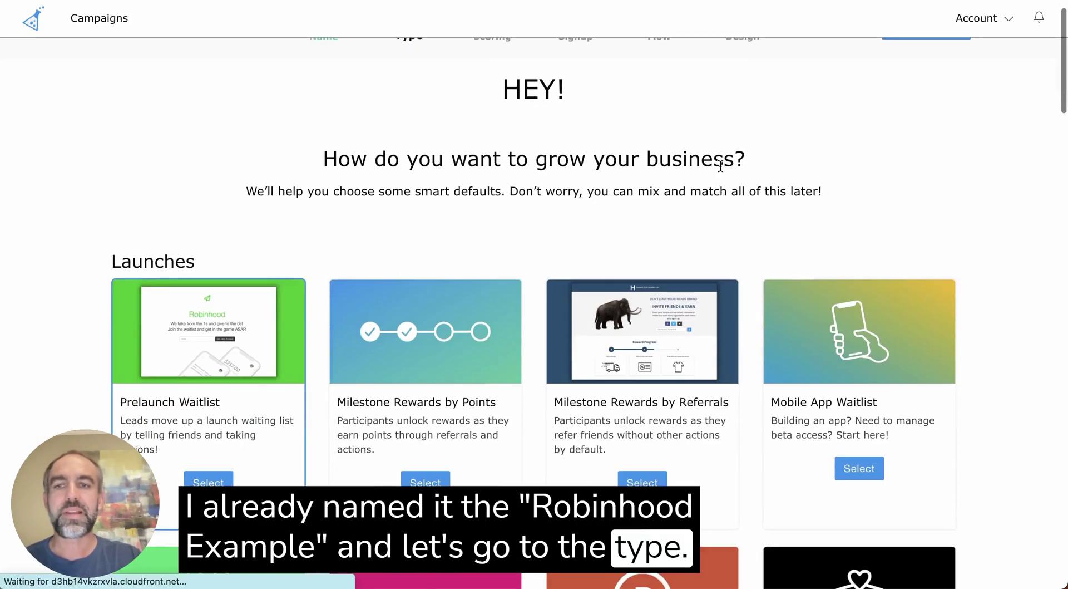
{"action": "scroll", "coordinate": [721, 167], "scroll_direction": "down", "scroll_amount": 1}
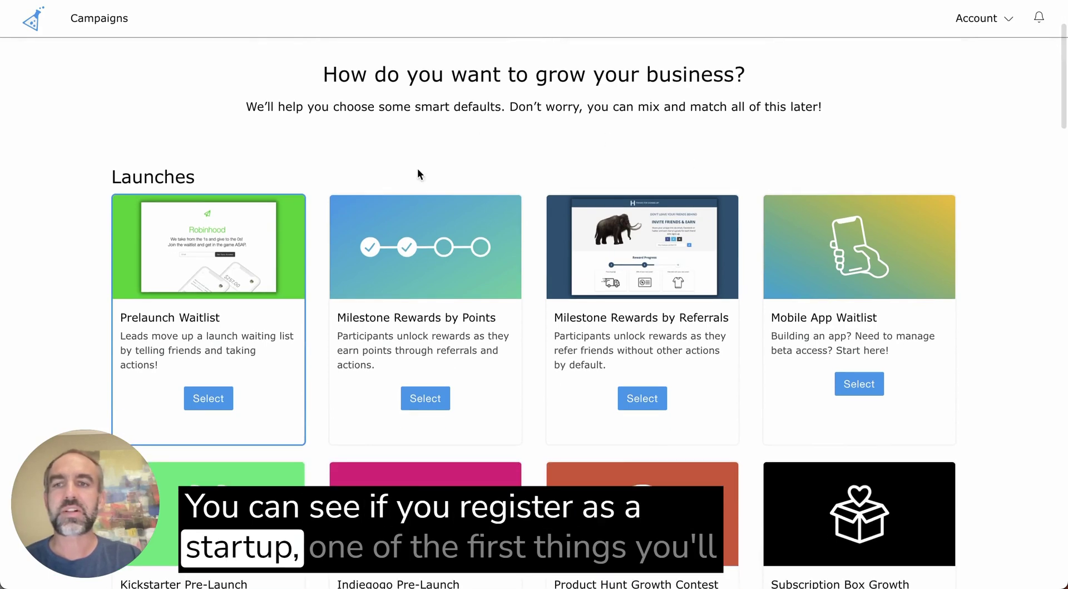
{"action": "scroll", "coordinate": [400, 156], "scroll_direction": "down", "scroll_amount": 1}
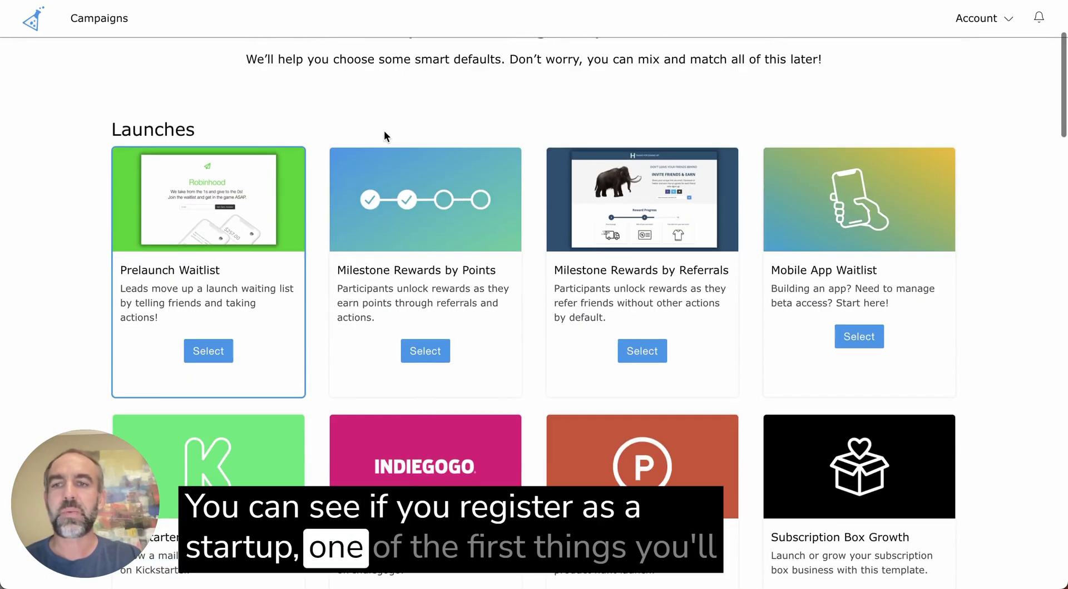
{"action": "left_click", "coordinate": [220, 351]}
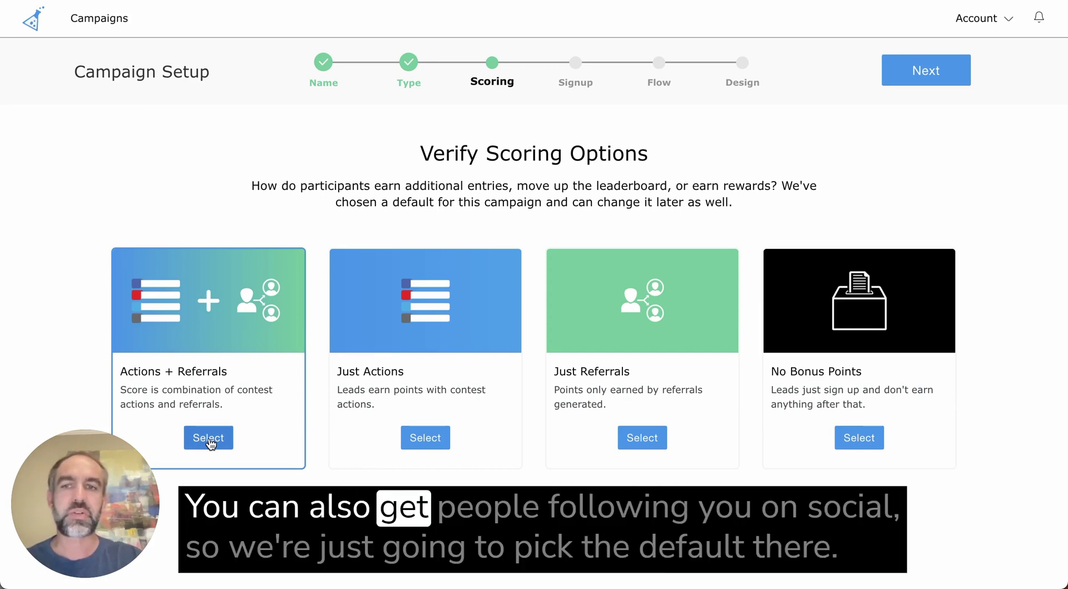
Pick Actions + Referrals scoring, a new landing page, and single-page signup and status
{"action": "left_click", "coordinate": [209, 440]}
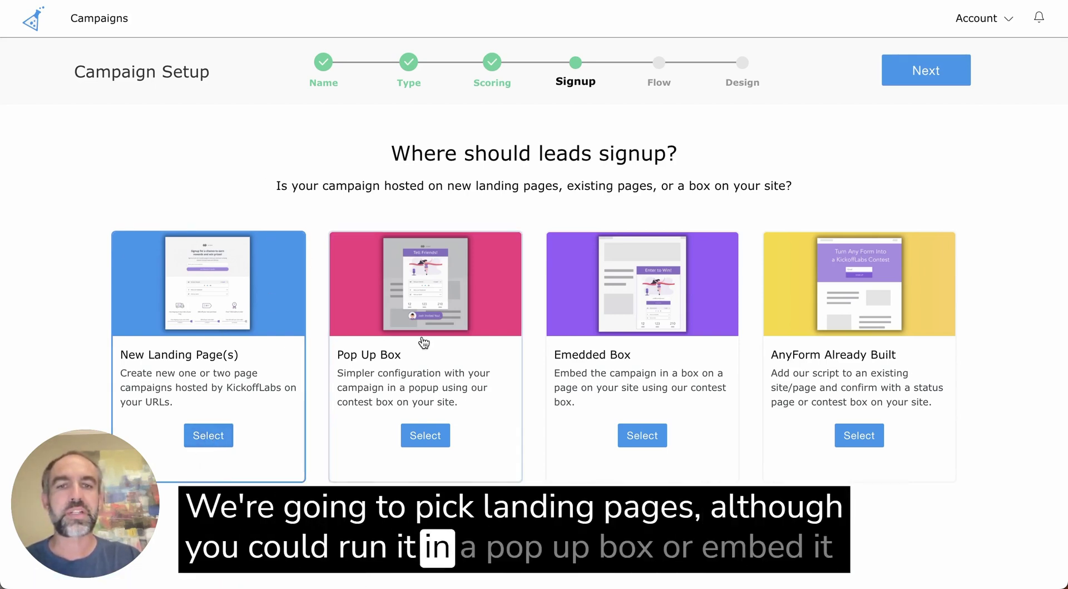
{"action": "left_click", "coordinate": [211, 436]}
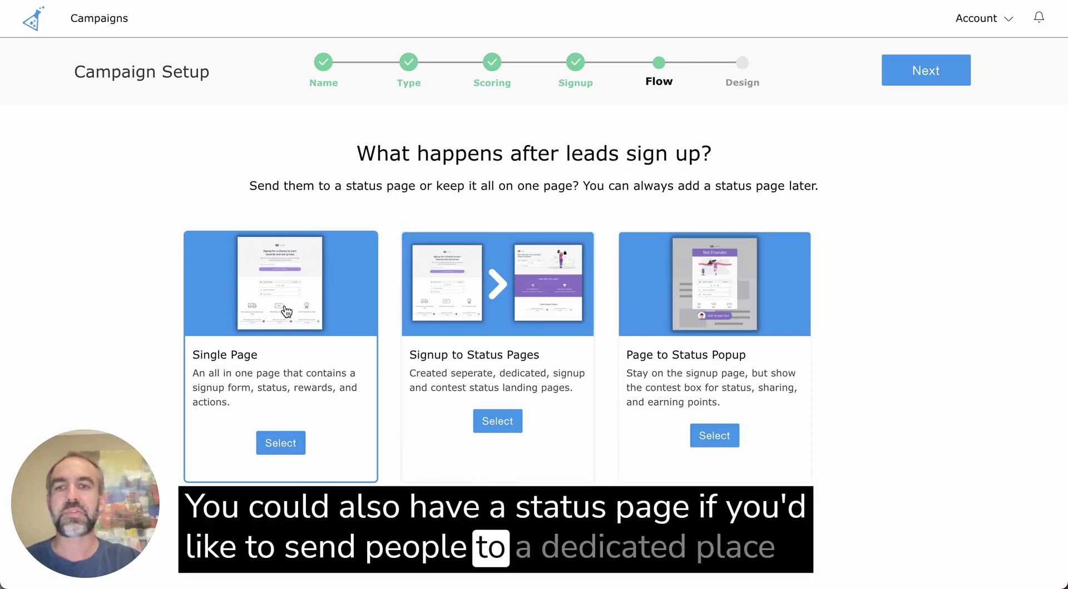
{"action": "left_click", "coordinate": [281, 444]}
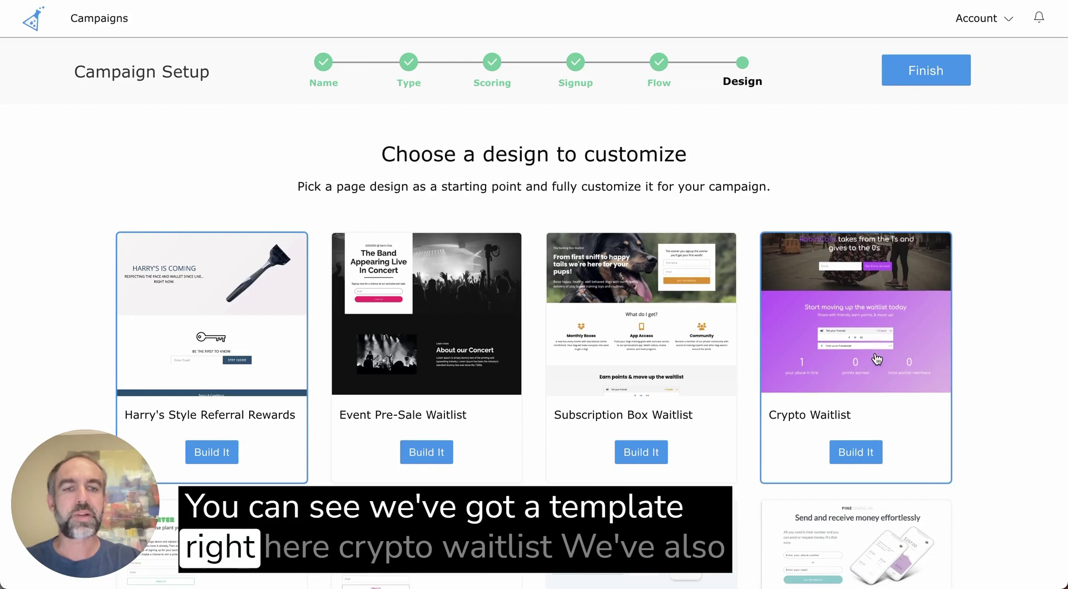
Build the campaign from the Robinhood Inspired Waitlist design template
{"action": "scroll", "coordinate": [876, 359], "scroll_direction": "down", "scroll_amount": 7}
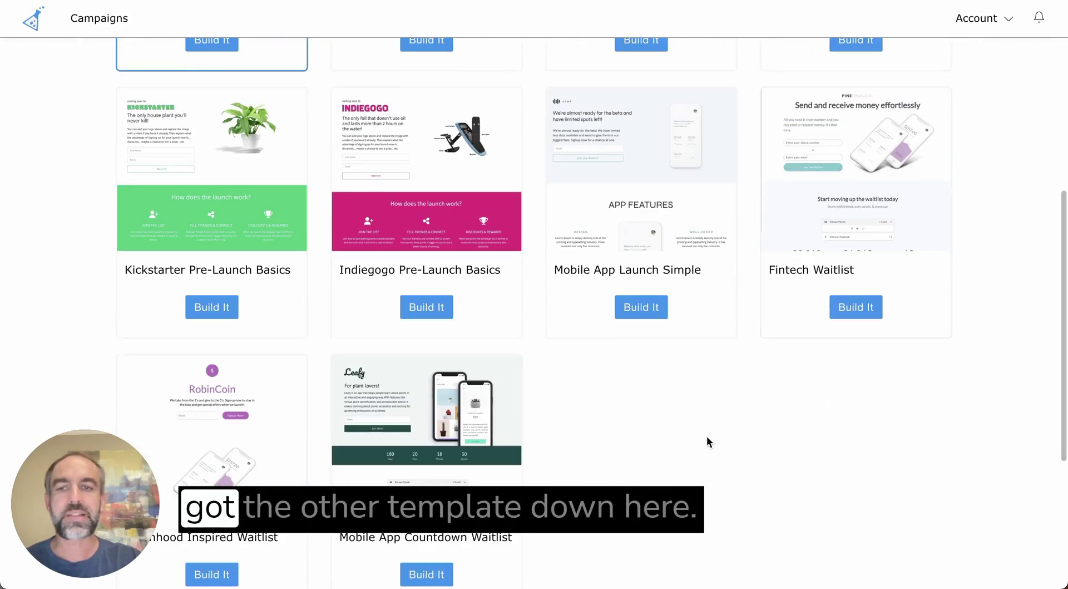
{"action": "scroll", "coordinate": [706, 441], "scroll_direction": "down", "scroll_amount": 3}
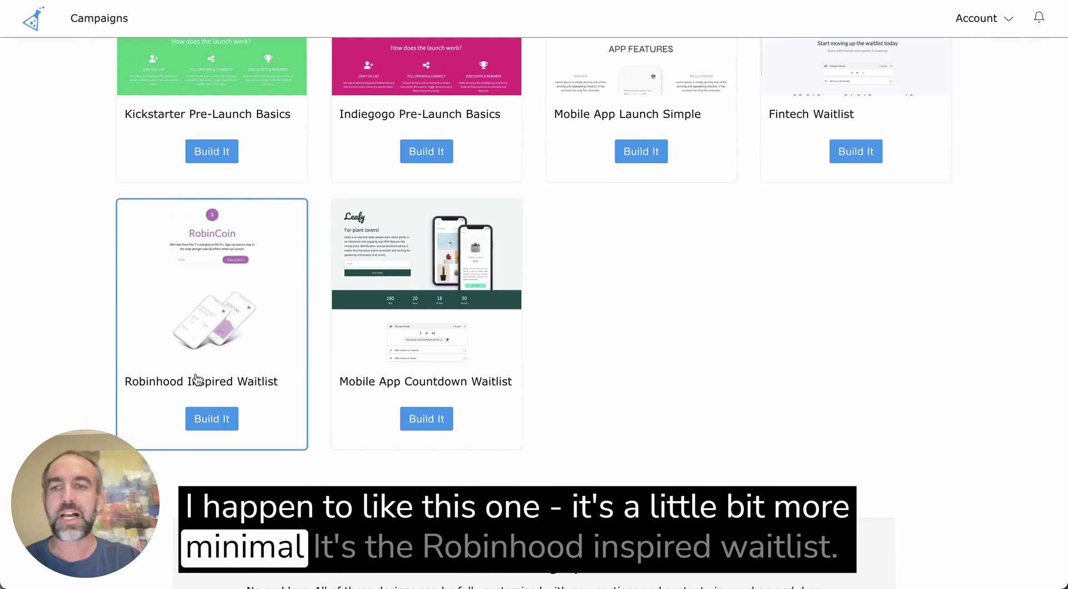
{"action": "left_click", "coordinate": [212, 422]}
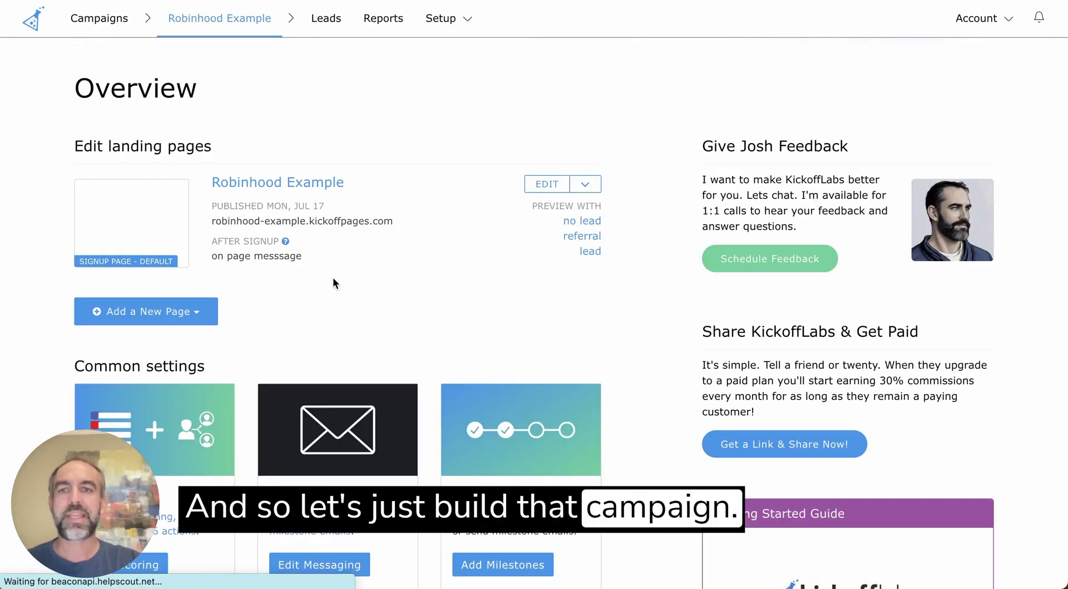
Open the live robinhood-example.kickoffpages.com page and enter an email to sign up
{"action": "left_click", "coordinate": [337, 221]}
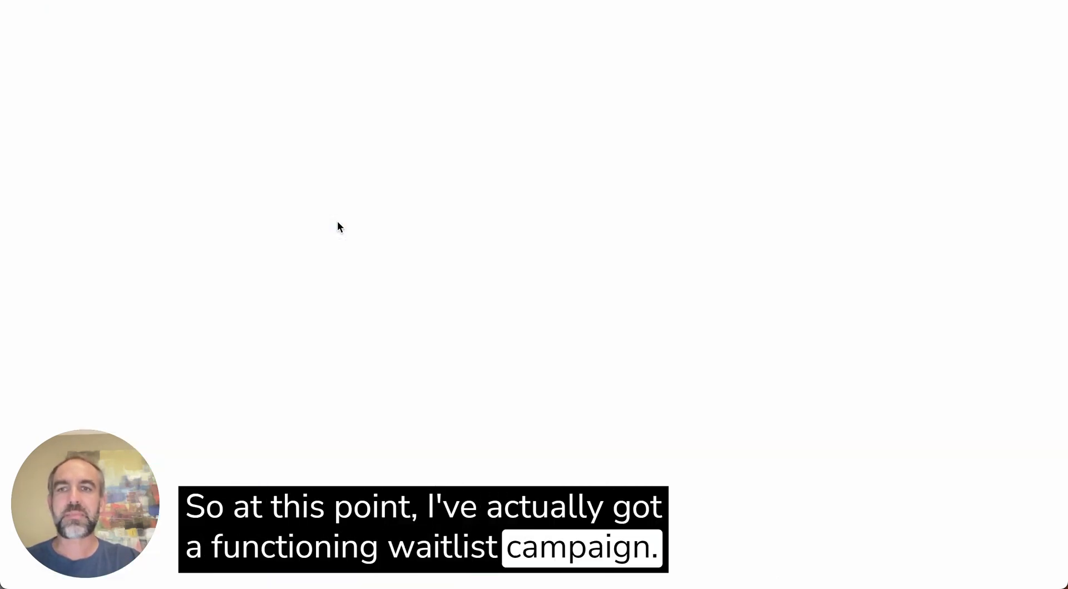
{"action": "left_click", "coordinate": [441, 263]}
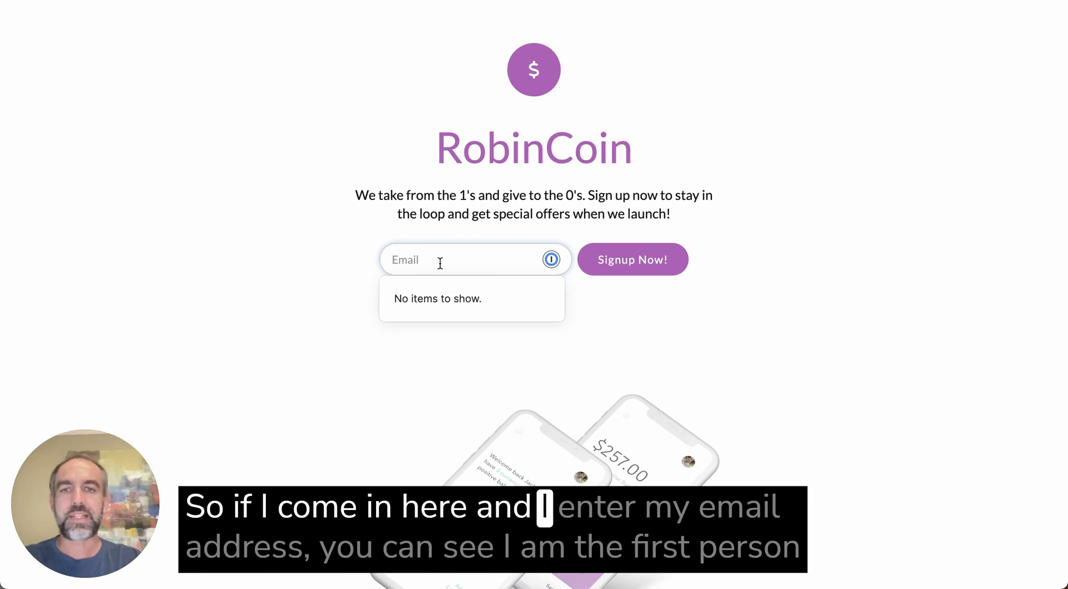
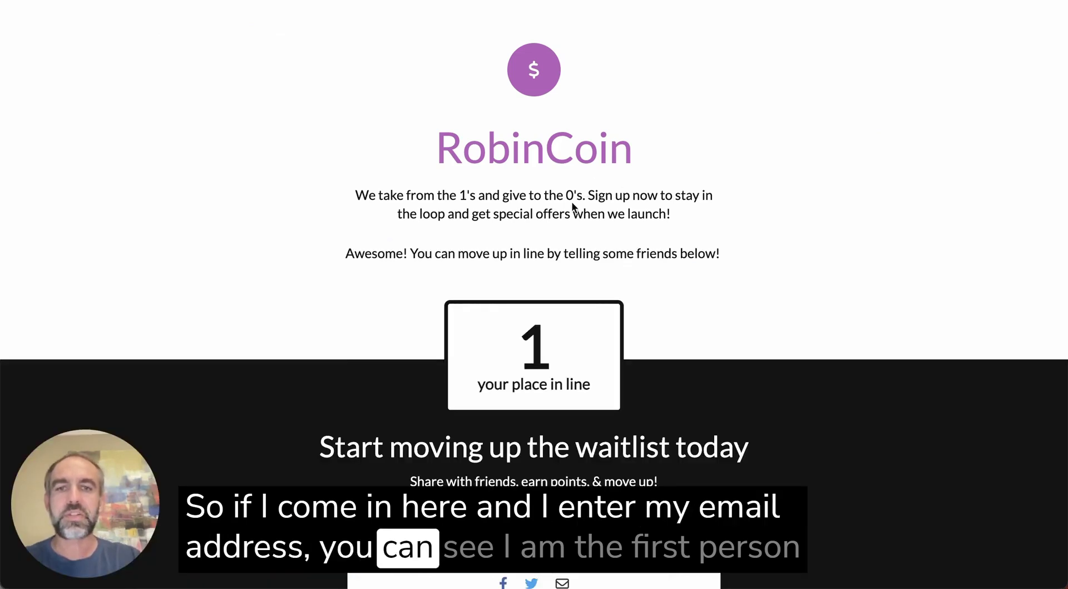
Review the success page, then return to the overview and open the landing page builder
{"action": "scroll", "coordinate": [579, 233], "scroll_direction": "down", "scroll_amount": 7}
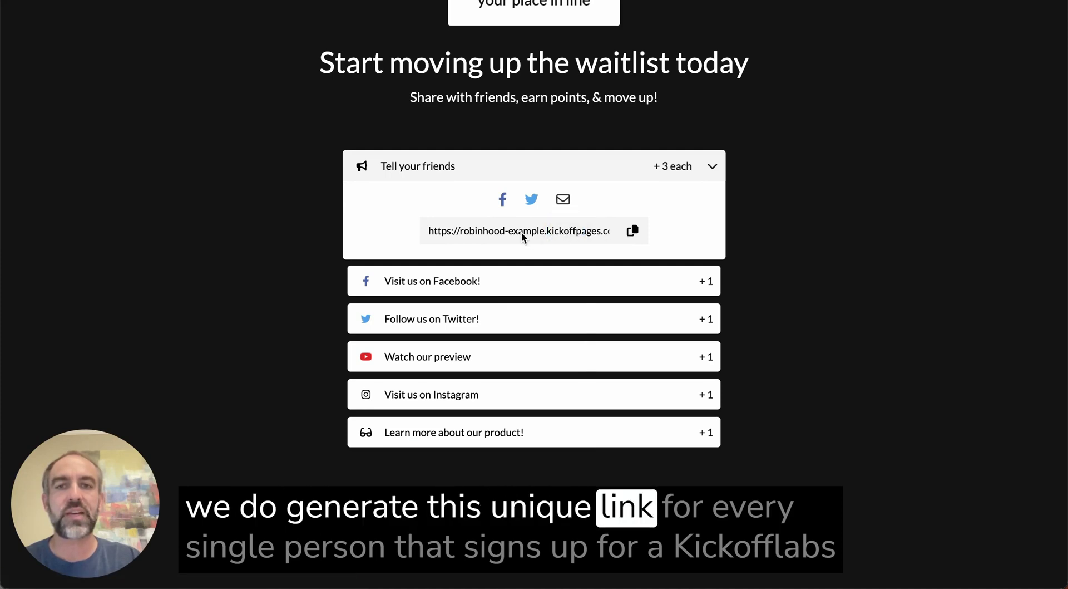
{"action": "scroll", "coordinate": [521, 231], "scroll_direction": "up", "scroll_amount": 3}
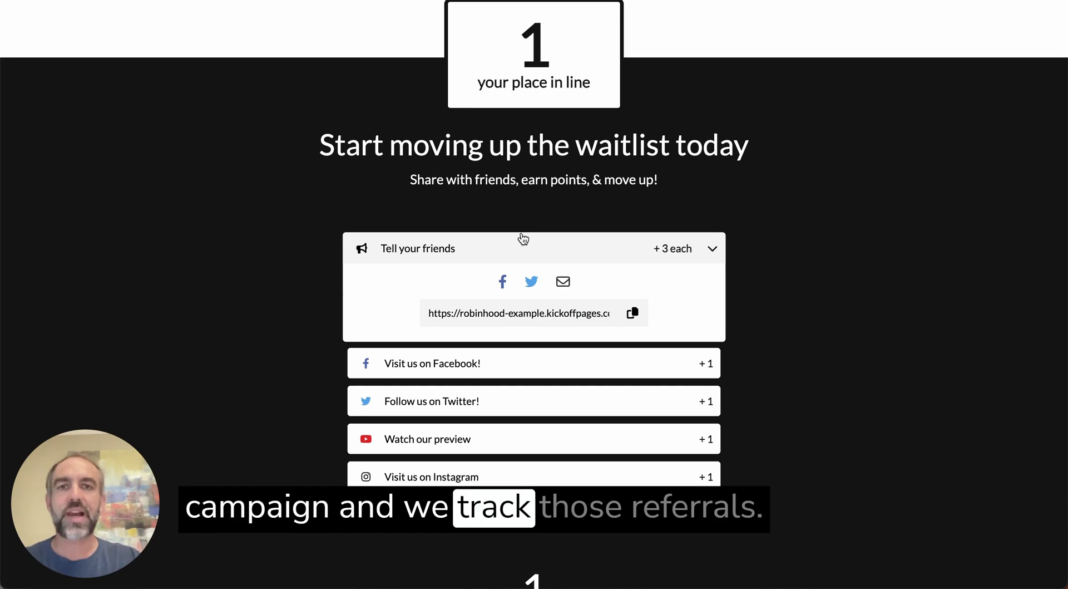
{"action": "scroll", "coordinate": [523, 238], "scroll_direction": "up", "scroll_amount": 10}
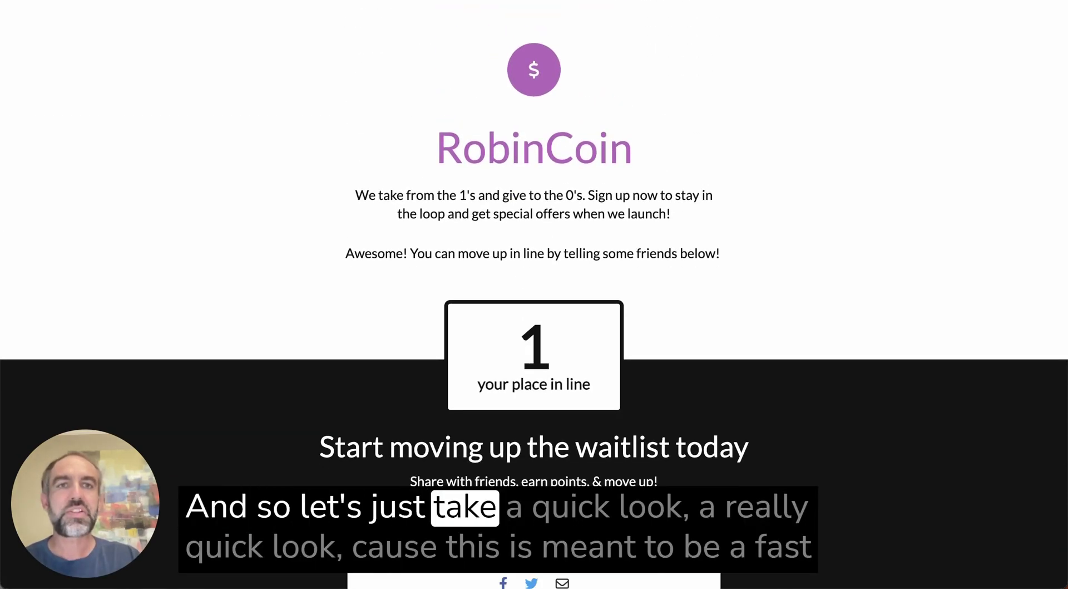
{"action": "key", "text": "ctrl+Tab"}
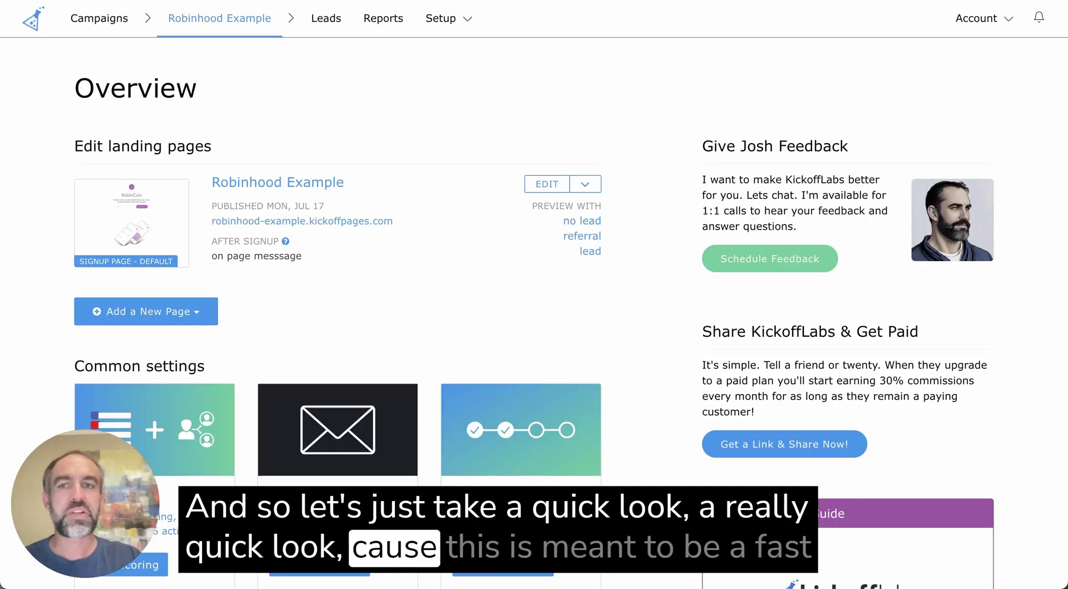
{"action": "left_click", "coordinate": [547, 184]}
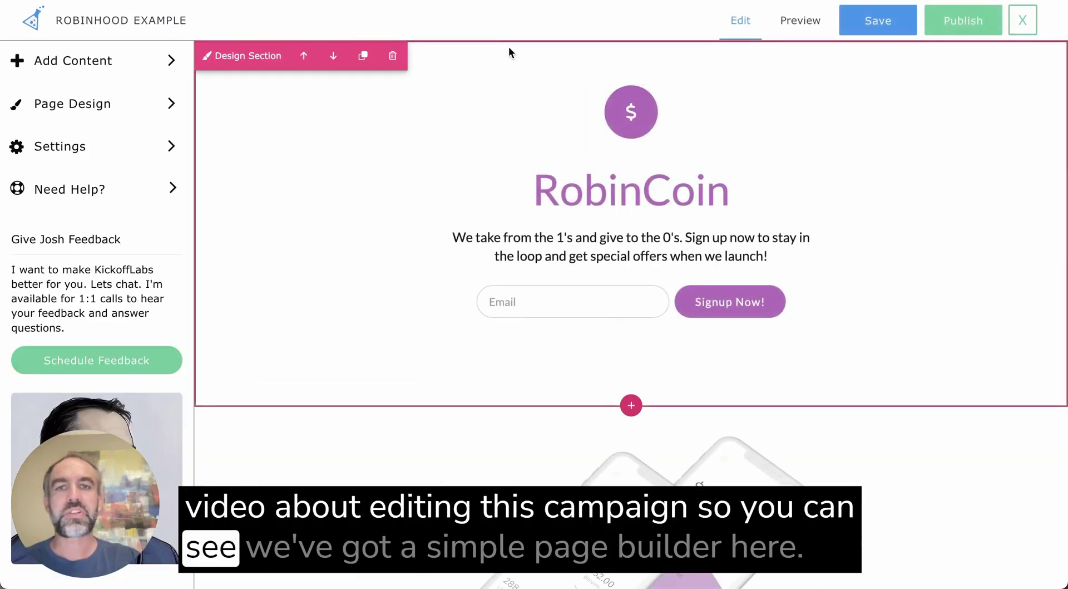
Select the intro paragraph, RobinCoin heading, phone mockup and place-in-line card in the builder
{"action": "left_click", "coordinate": [556, 238]}
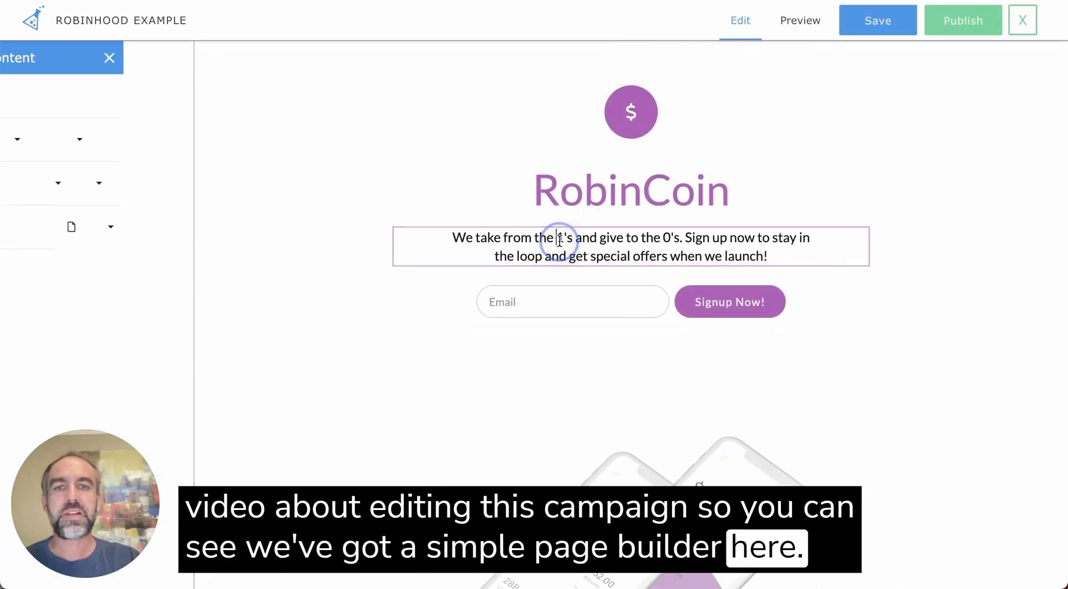
{"action": "left_click", "coordinate": [588, 196]}
{"action": "scroll", "coordinate": [596, 271], "scroll_direction": "down", "scroll_amount": 4}
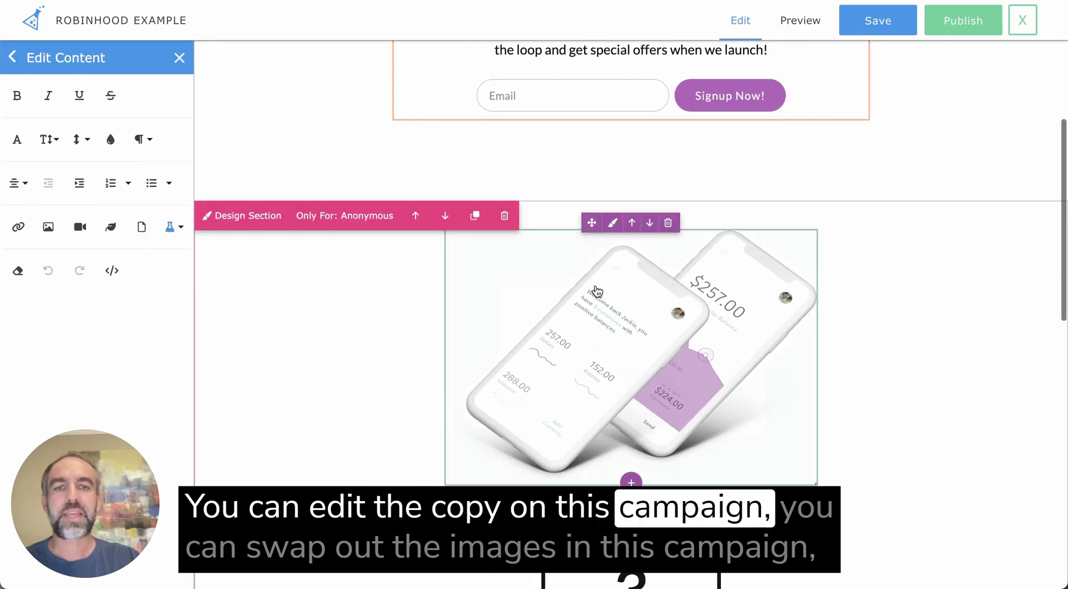
{"action": "left_click", "coordinate": [637, 365]}
{"action": "scroll", "coordinate": [358, 334], "scroll_direction": "down", "scroll_amount": 5}
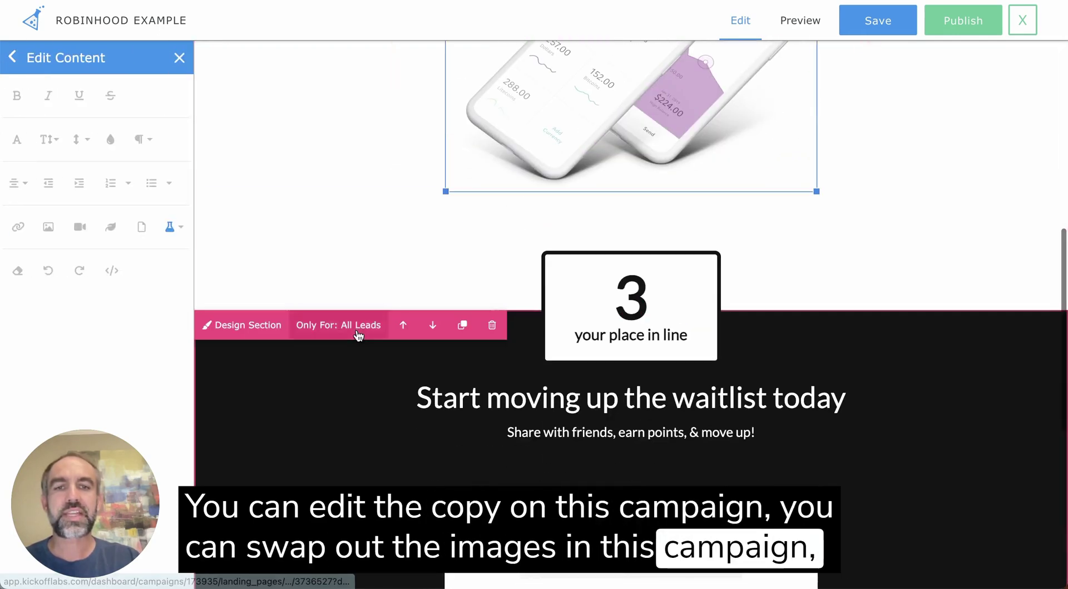
{"action": "mouse_move", "coordinate": [679, 336]}
{"action": "left_click", "coordinate": [618, 306]}
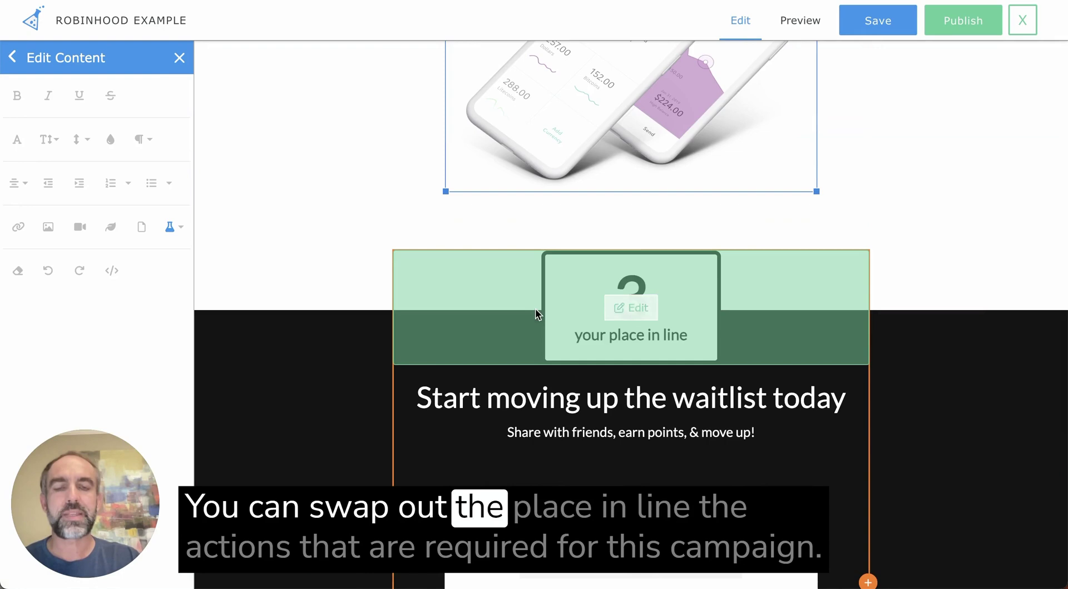
{"action": "scroll", "coordinate": [599, 296], "scroll_direction": "down", "scroll_amount": 7}
{"action": "scroll", "coordinate": [640, 343], "scroll_direction": "down", "scroll_amount": 1}
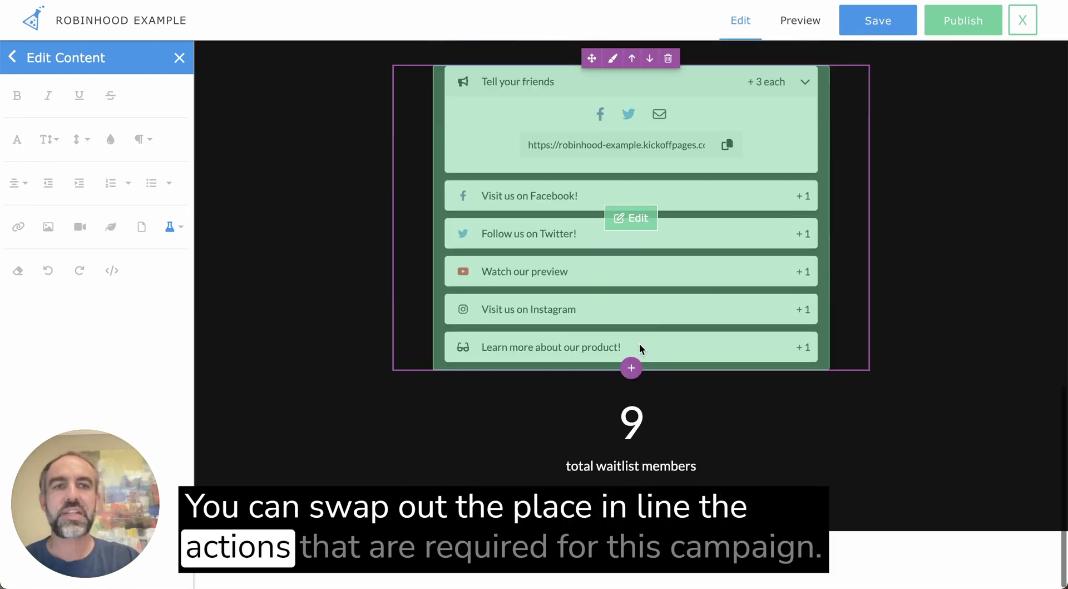
{"action": "scroll", "coordinate": [640, 255], "scroll_direction": "up", "scroll_amount": 10}
{"action": "left_click", "coordinate": [639, 260]}
{"action": "scroll", "coordinate": [640, 260], "scroll_direction": "up", "scroll_amount": 5}
Return to the builder's main options and browse the Add Content blocks
{"action": "left_click", "coordinate": [78, 57]}
{"action": "left_click", "coordinate": [72, 59]}
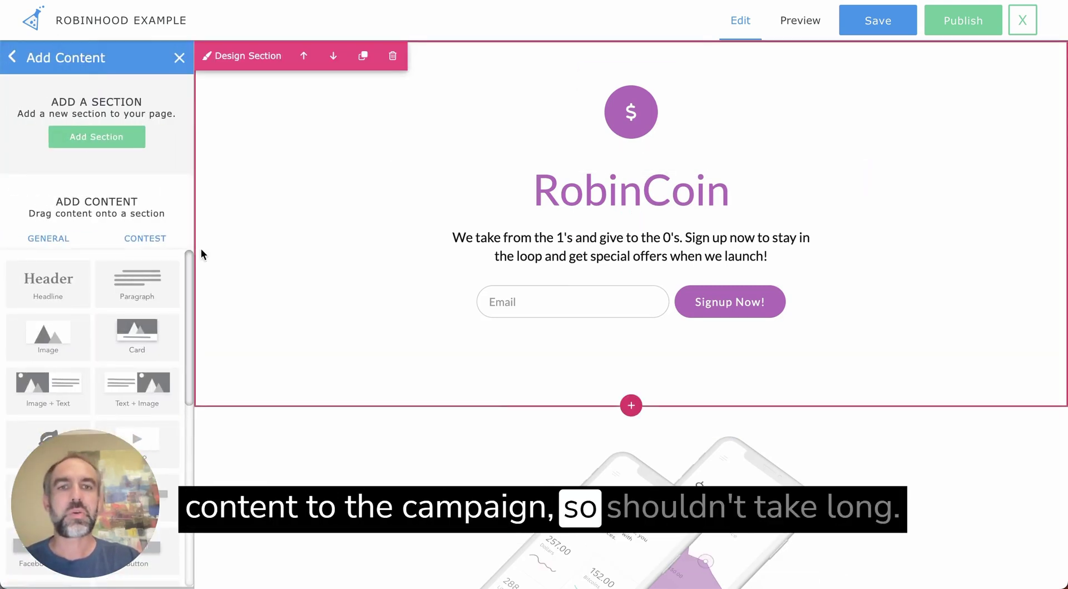
{"action": "scroll", "coordinate": [503, 260], "scroll_direction": "down", "scroll_amount": 4}
{"action": "scroll", "coordinate": [506, 265], "scroll_direction": "up", "scroll_amount": 4}
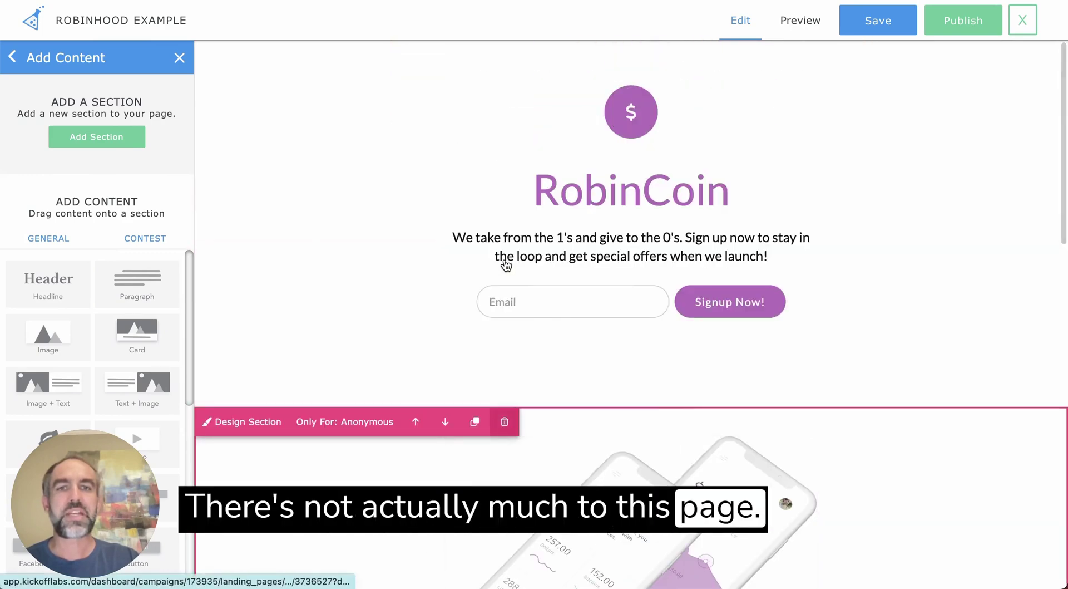
{"action": "scroll", "coordinate": [505, 265], "scroll_direction": "down", "scroll_amount": 10}
{"action": "scroll", "coordinate": [504, 262], "scroll_direction": "down", "scroll_amount": 5}
{"action": "scroll", "coordinate": [506, 262], "scroll_direction": "up", "scroll_amount": 15}
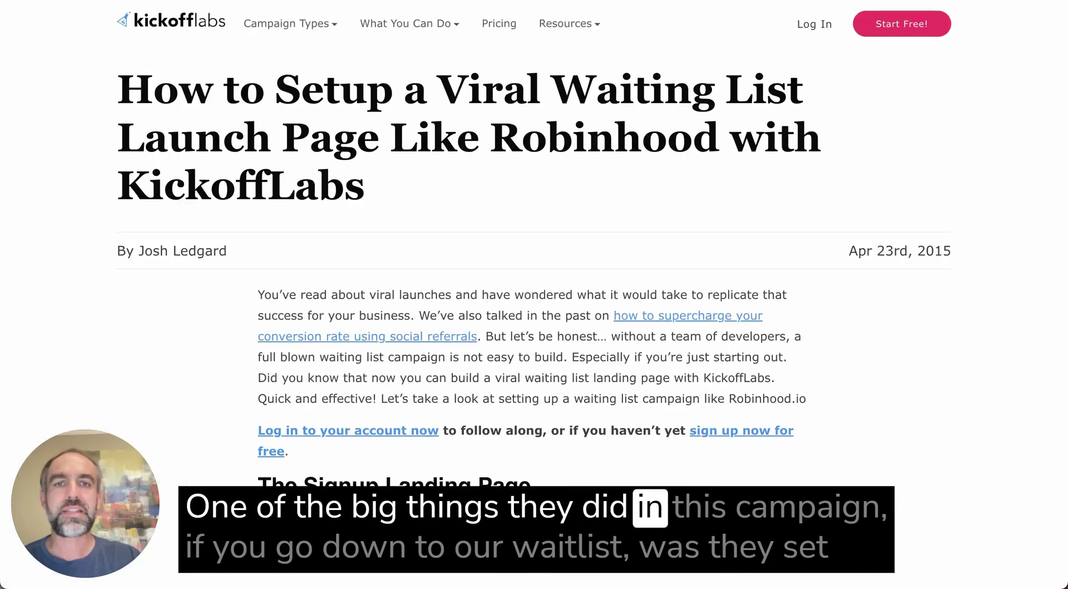
Scroll the blog post to the thank-you example and close the page editor
{"action": "scroll", "coordinate": [619, 282], "scroll_direction": "down", "scroll_amount": 20}
{"action": "scroll", "coordinate": [618, 276], "scroll_direction": "down", "scroll_amount": 20}
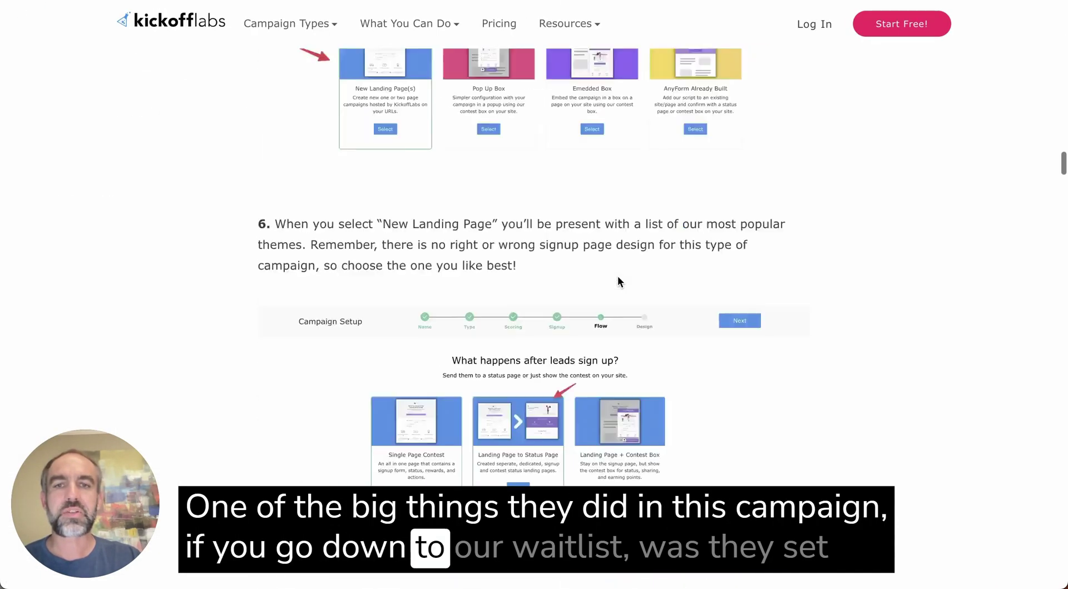
{"action": "scroll", "coordinate": [618, 275], "scroll_direction": "up", "scroll_amount": 9}
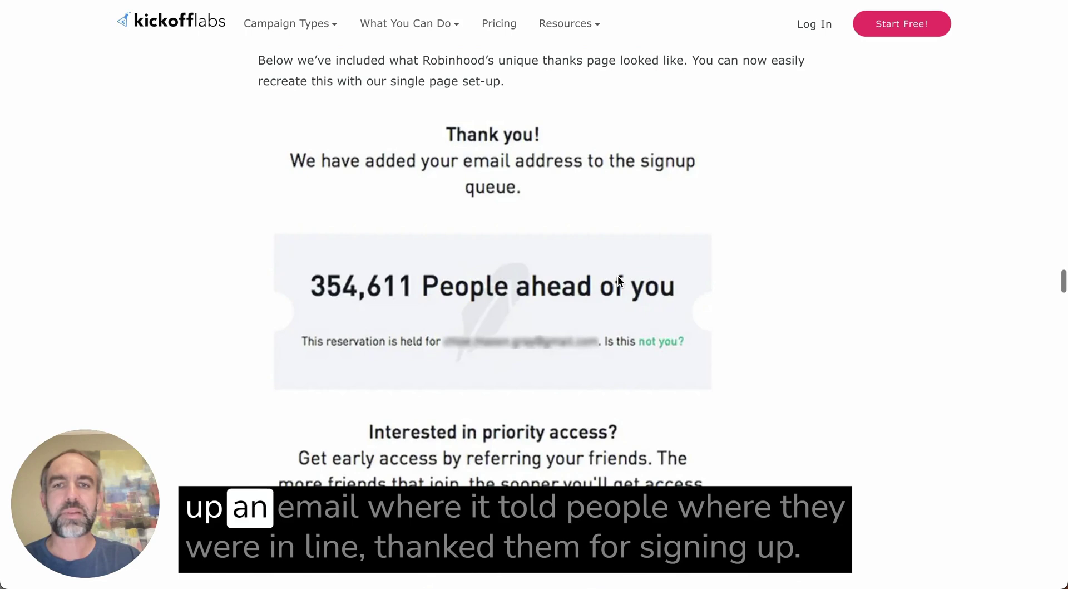
{"action": "scroll", "coordinate": [512, 227], "scroll_direction": "down", "scroll_amount": 2}
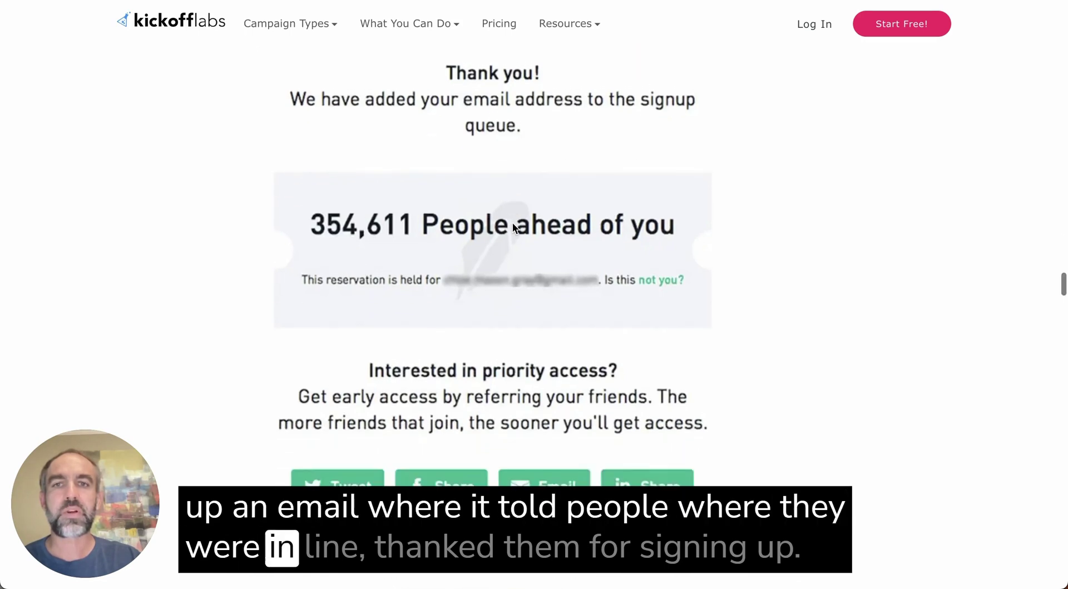
{"action": "scroll", "coordinate": [512, 225], "scroll_direction": "up", "scroll_amount": 2}
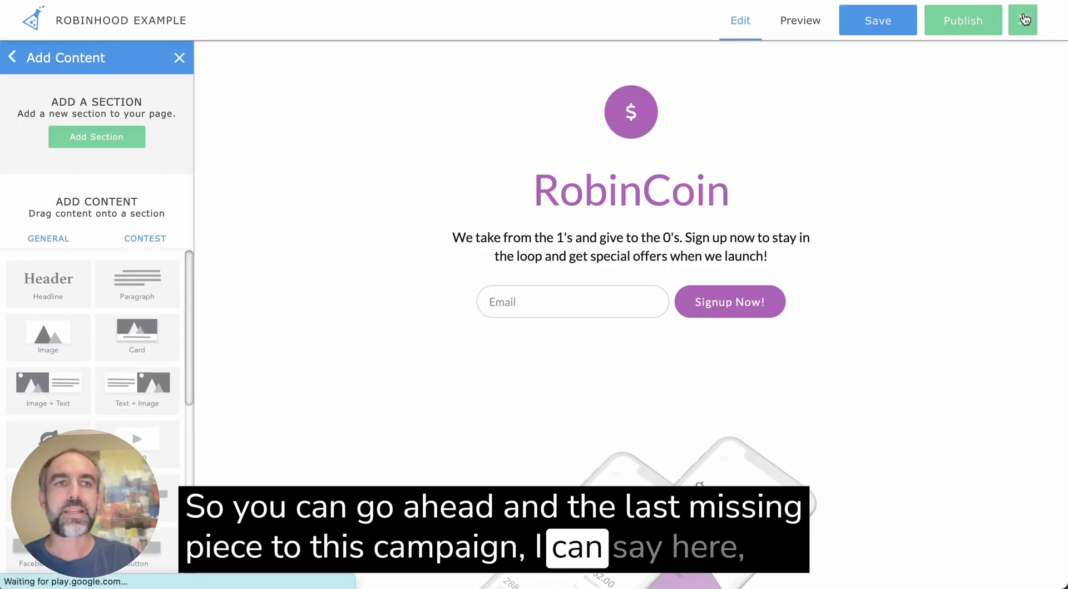
{"action": "left_click", "coordinate": [1022, 20]}
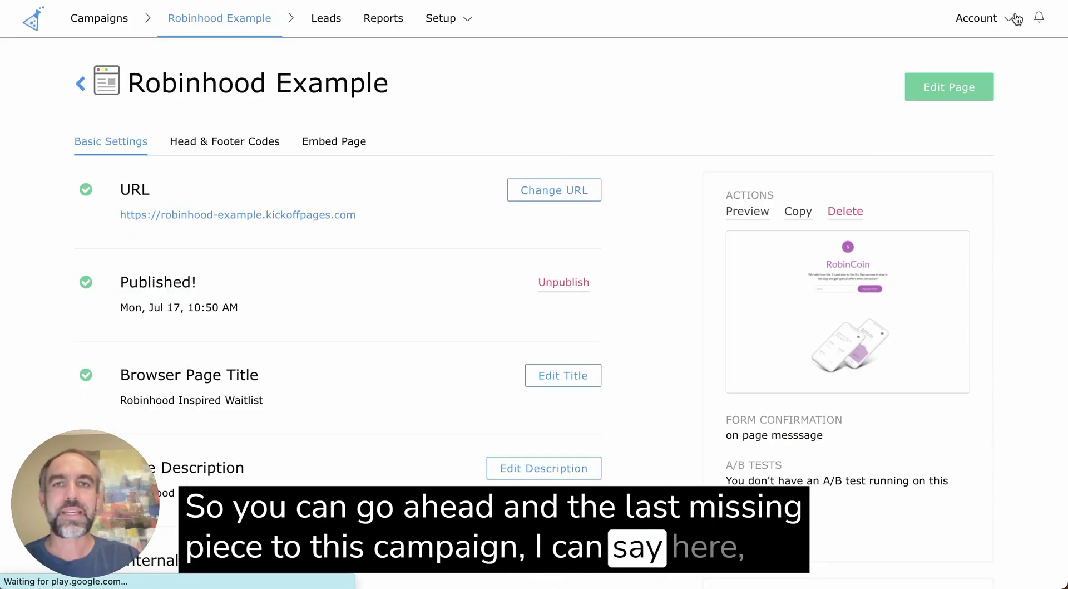
Go to Setup > Messaging and open the Auto-Reply Email settings
{"action": "left_click", "coordinate": [453, 20]}
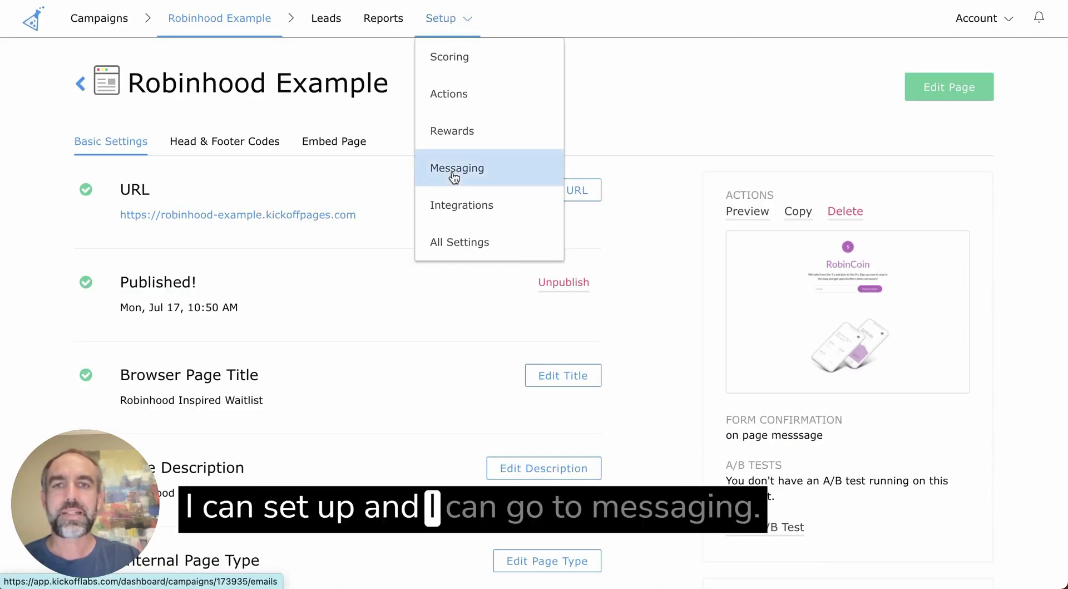
{"action": "left_click", "coordinate": [508, 177]}
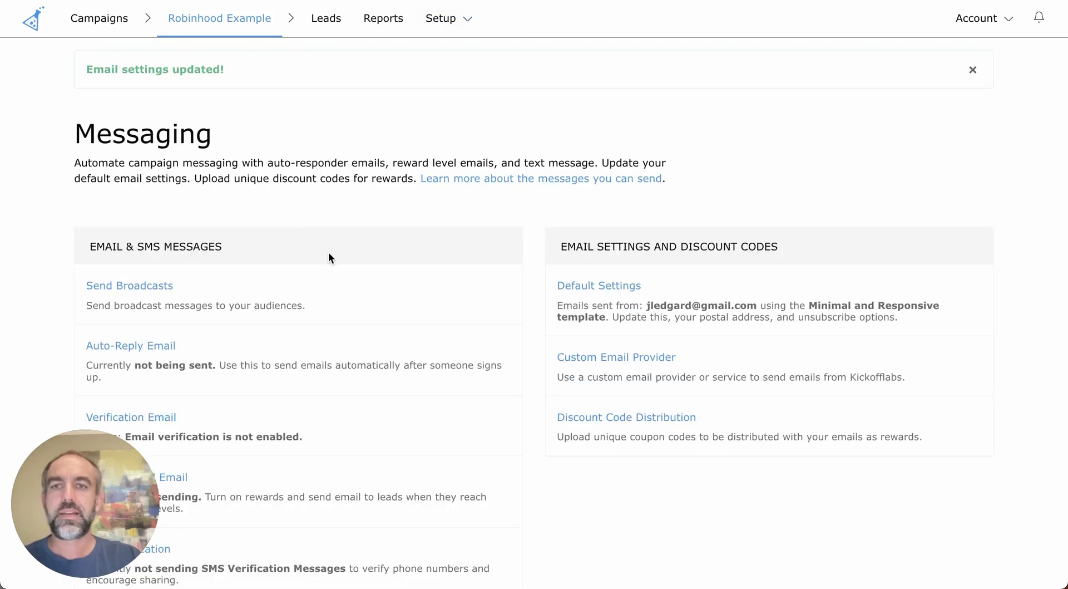
{"action": "scroll", "coordinate": [329, 253], "scroll_direction": "down", "scroll_amount": 1}
{"action": "scroll", "coordinate": [328, 258], "scroll_direction": "down", "scroll_amount": 2}
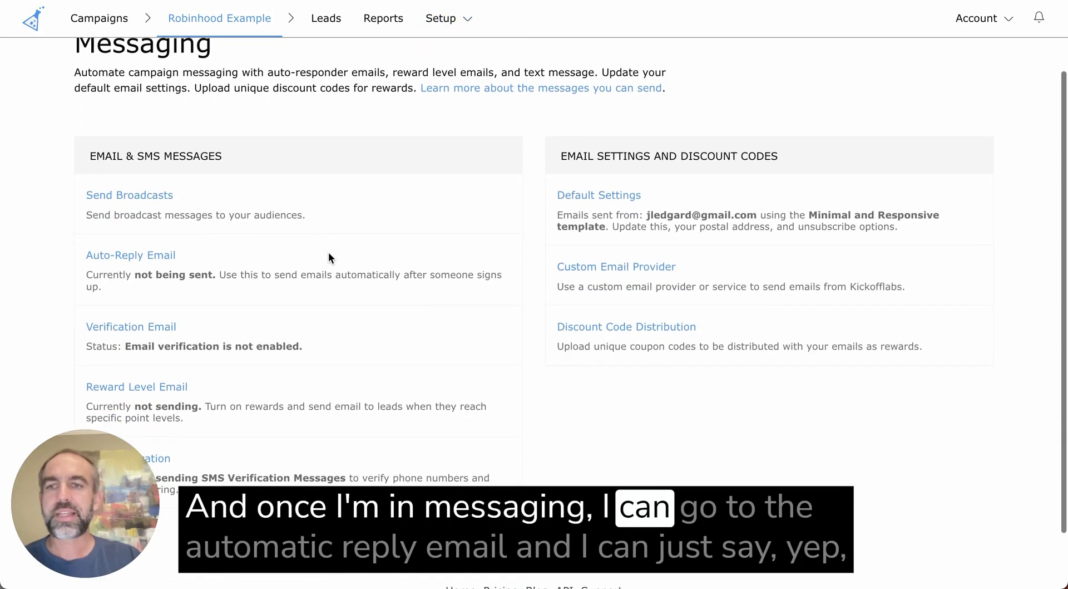
{"action": "left_click", "coordinate": [121, 253]}
Set Sending to 'Yes. Every time a lead signs up.' and review the email tokens
{"action": "left_click", "coordinate": [276, 234]}
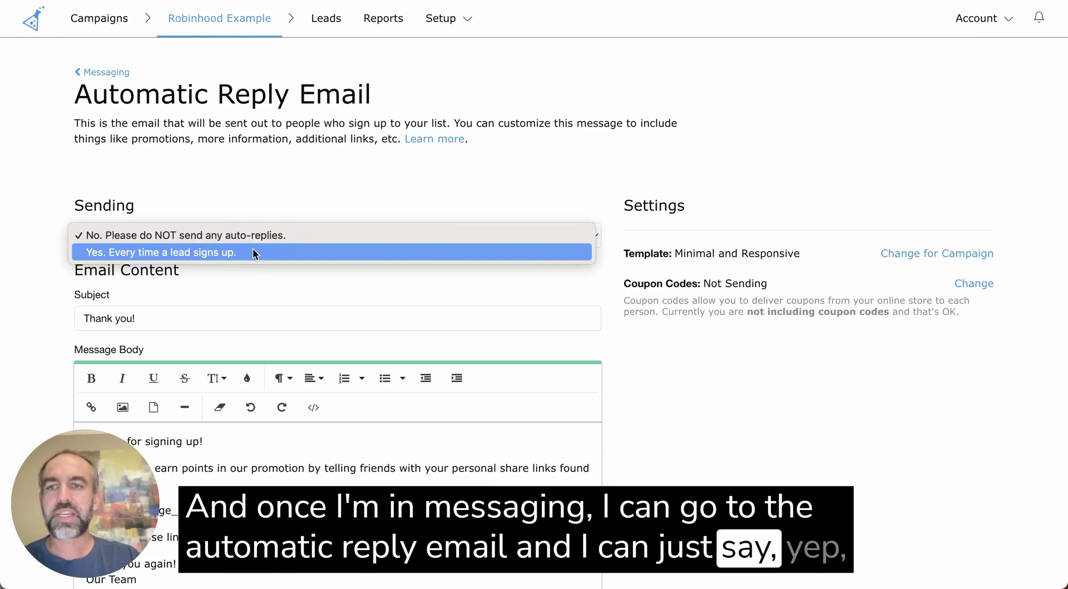
{"action": "left_click", "coordinate": [253, 248]}
{"action": "scroll", "coordinate": [342, 227], "scroll_direction": "down", "scroll_amount": 5}
{"action": "scroll", "coordinate": [343, 233], "scroll_direction": "down", "scroll_amount": 1}
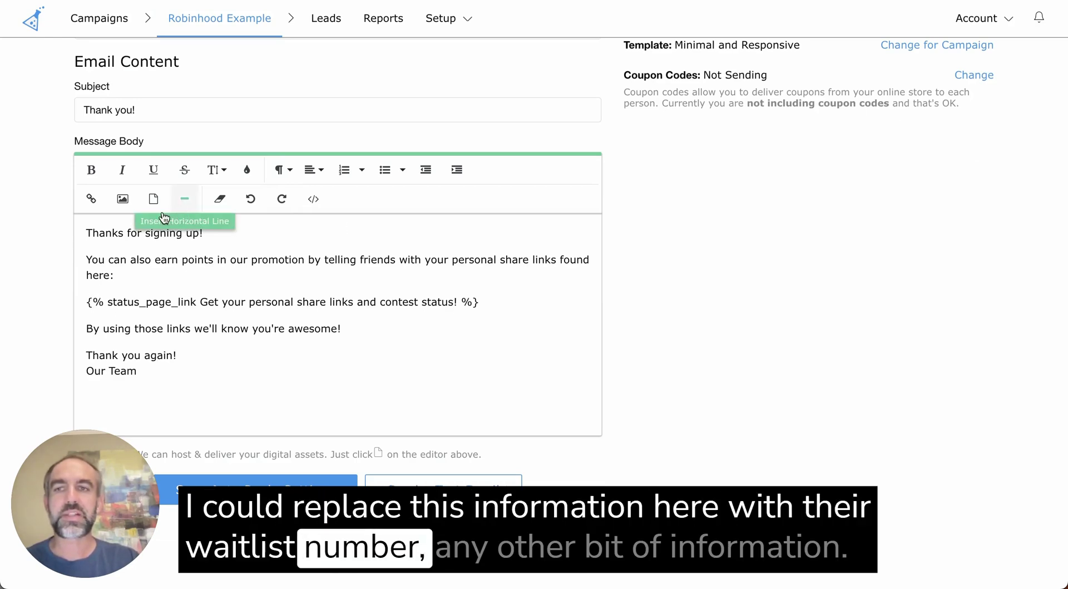
{"action": "scroll", "coordinate": [365, 357], "scroll_direction": "down", "scroll_amount": 12}
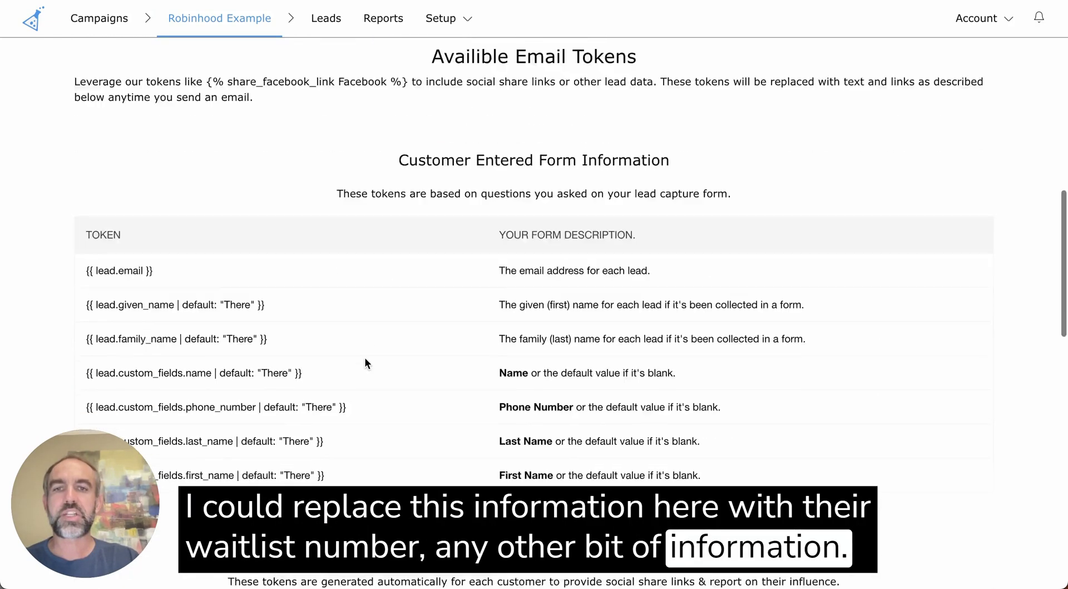
{"action": "scroll", "coordinate": [365, 358], "scroll_direction": "down", "scroll_amount": 10}
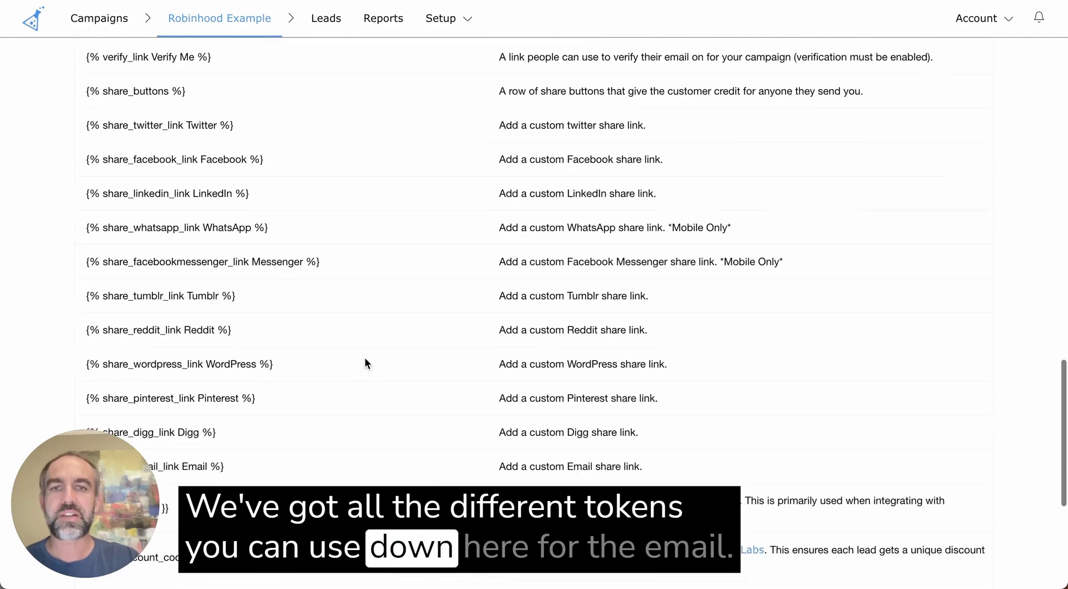
{"action": "scroll", "coordinate": [365, 363], "scroll_direction": "up", "scroll_amount": 20}
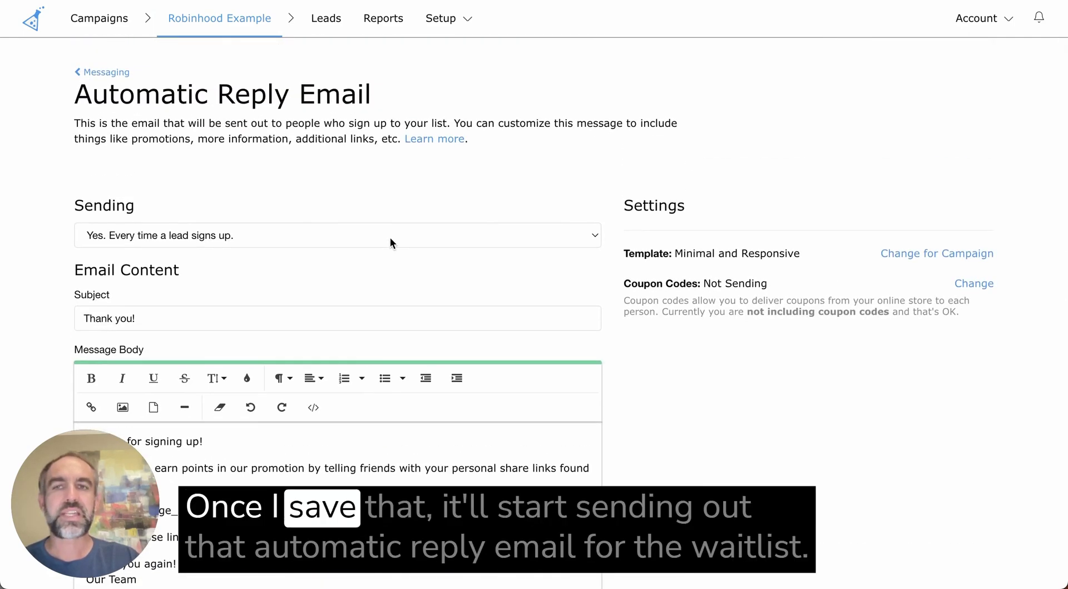
Leave Messaging, open Setup > All Settings and scroll through its sections
{"action": "left_click", "coordinate": [107, 73]}
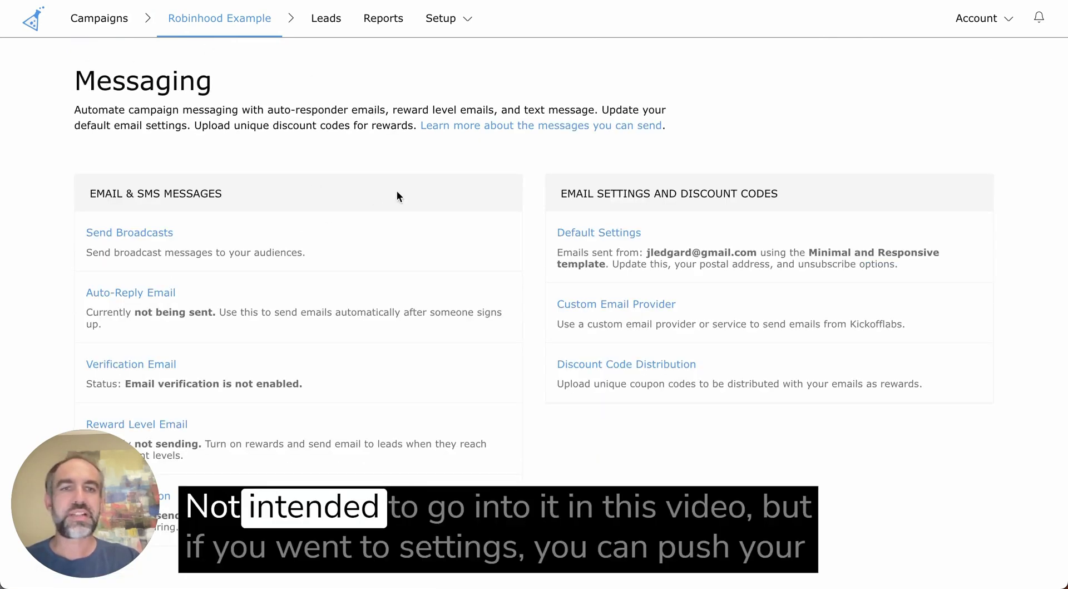
{"action": "left_click", "coordinate": [451, 17]}
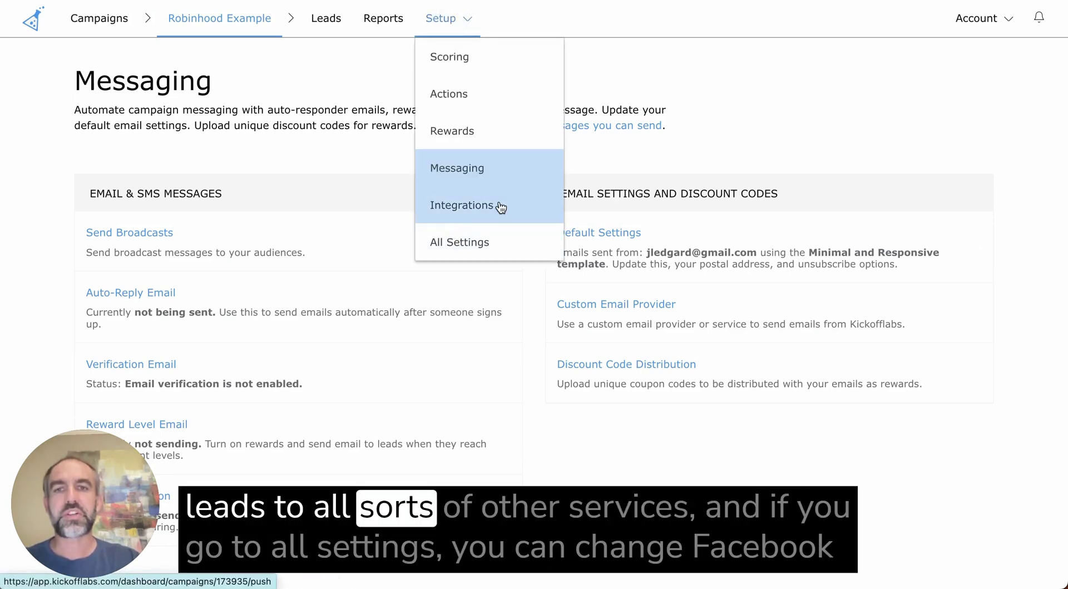
{"action": "left_click", "coordinate": [475, 245]}
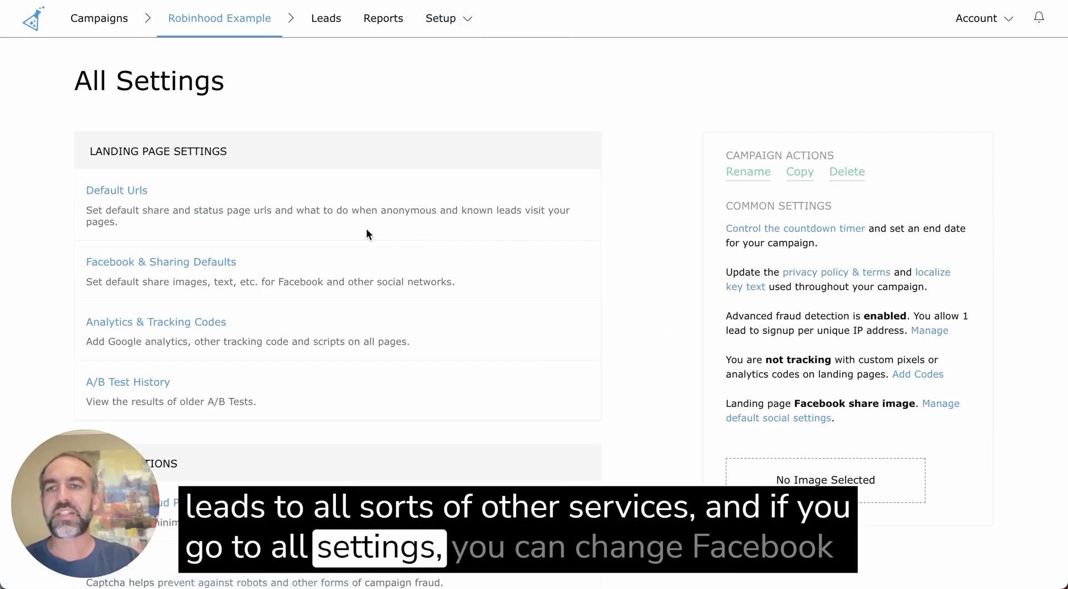
{"action": "scroll", "coordinate": [342, 274], "scroll_direction": "down", "scroll_amount": 1}
{"action": "scroll", "coordinate": [341, 273], "scroll_direction": "down", "scroll_amount": 5}
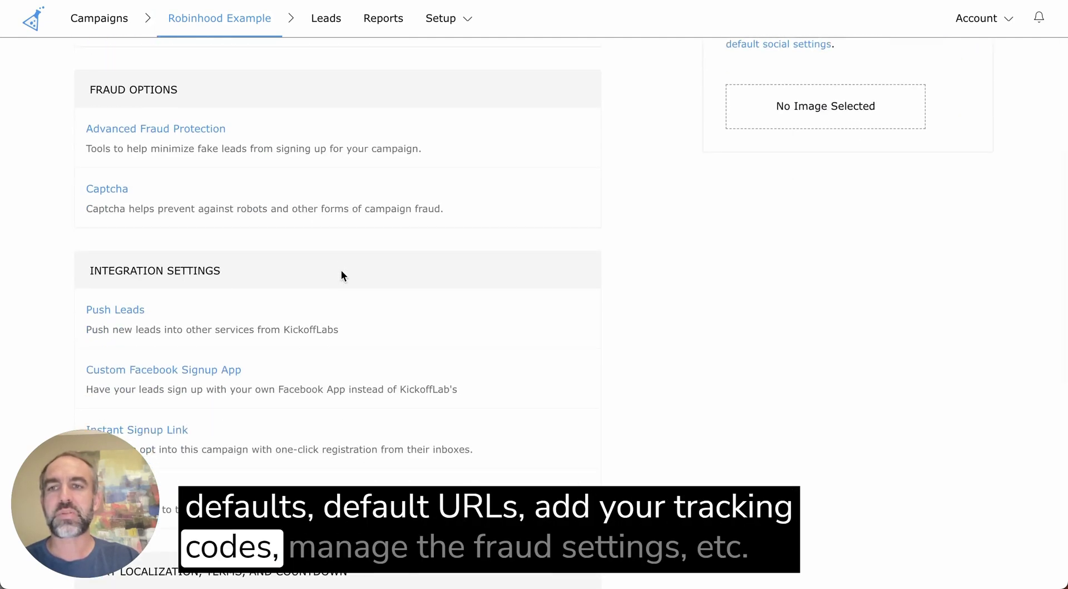
{"action": "scroll", "coordinate": [341, 275], "scroll_direction": "down", "scroll_amount": 1}
{"action": "scroll", "coordinate": [342, 275], "scroll_direction": "up", "scroll_amount": 8}
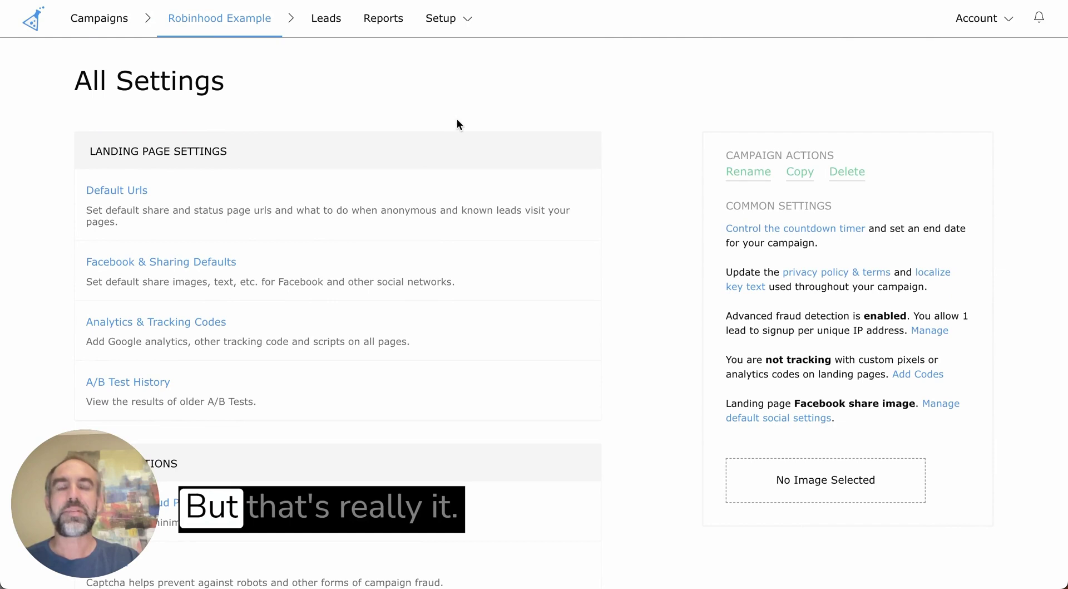